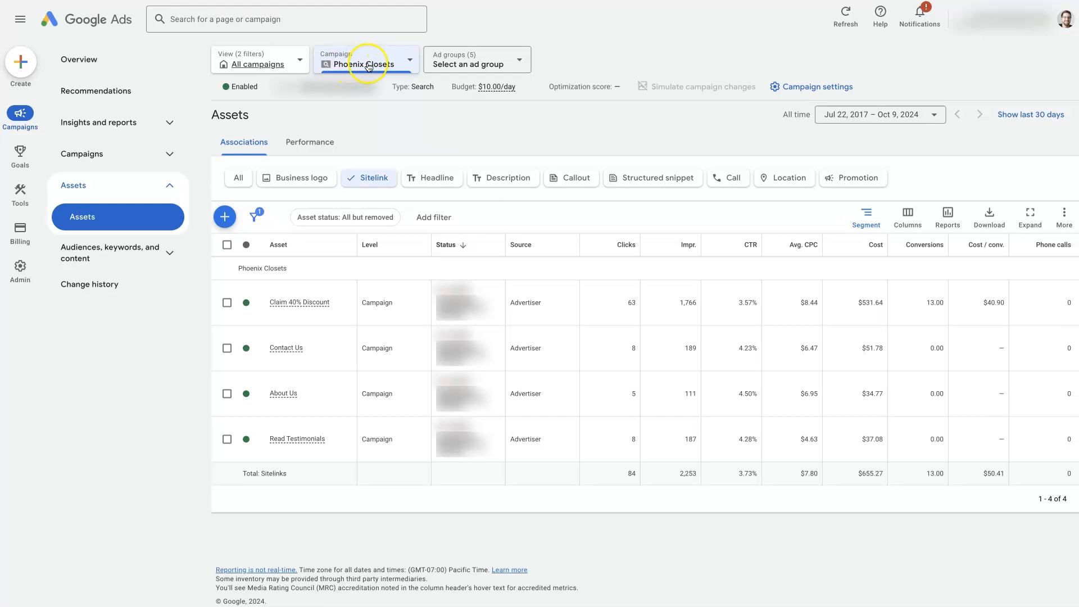
pyautogui.click(481, 61)
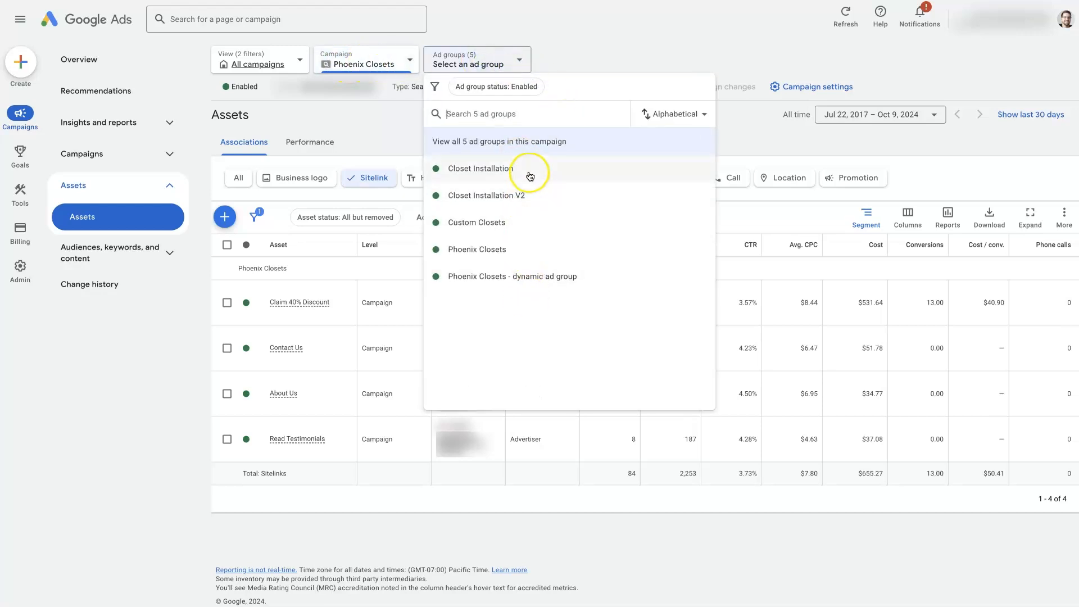
pyautogui.click(570, 45)
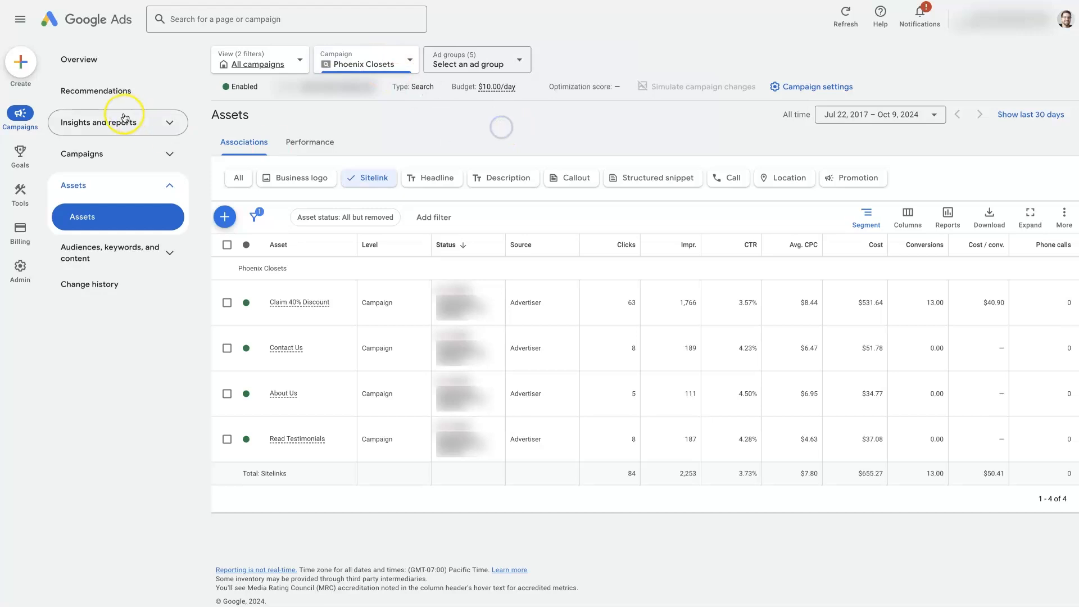
# Step: Show the Phoenix Closets campaign's sitelink assets and start adding new sitelinks
pyautogui.click(108, 188)
pyautogui.click(97, 191)
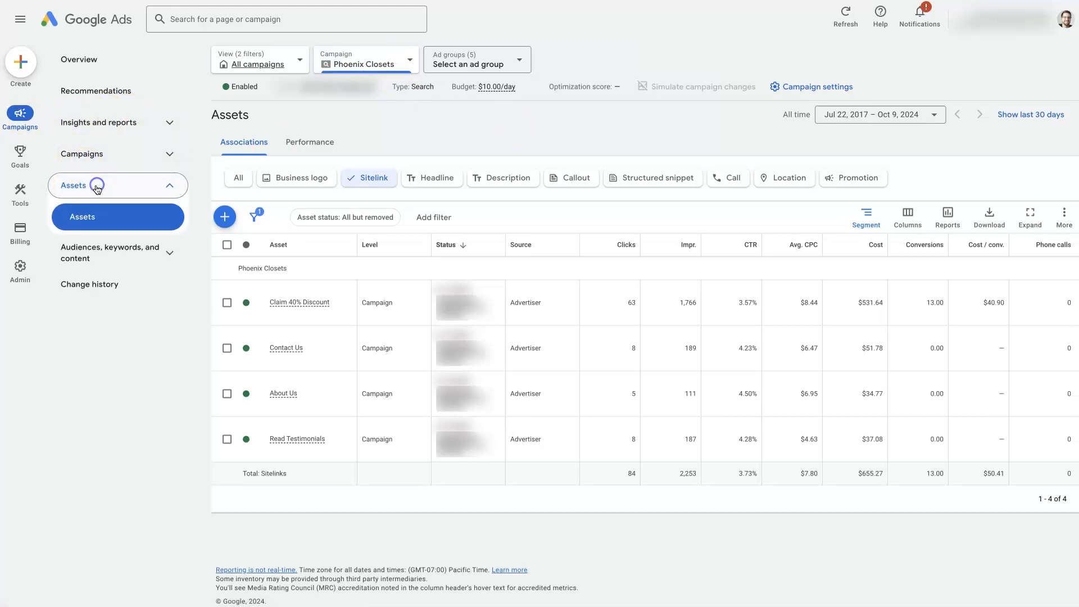
pyautogui.click(104, 220)
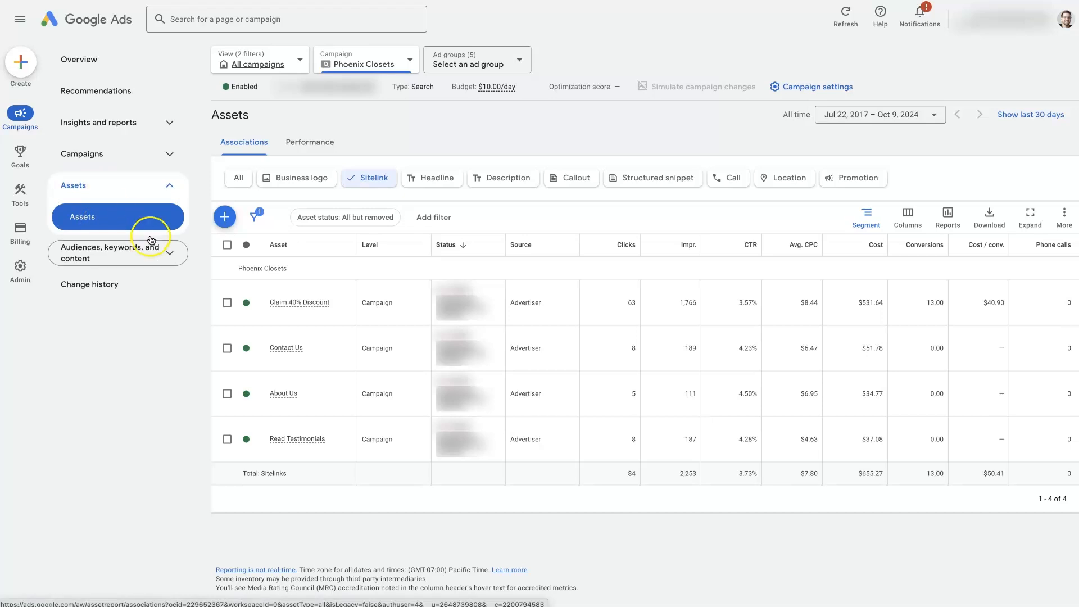
pyautogui.click(149, 380)
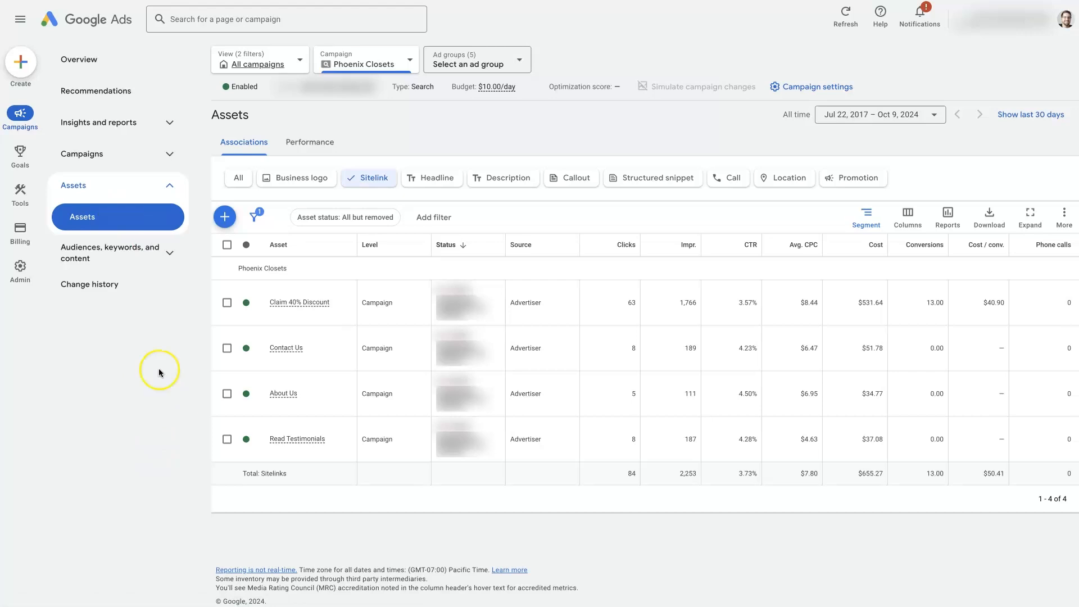
pyautogui.click(370, 184)
pyautogui.click(227, 219)
pyautogui.click(225, 217)
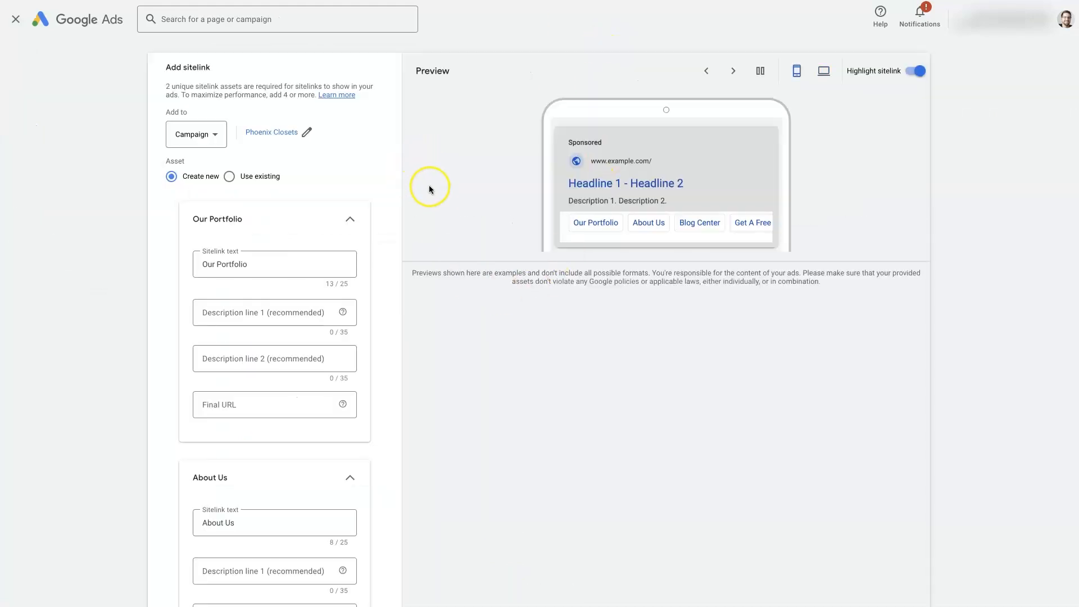
# Step: Examine the new sitelink form, including its Add to level choices and the Our Portfolio sitelink text
pyautogui.scroll(-1, 428, 189)
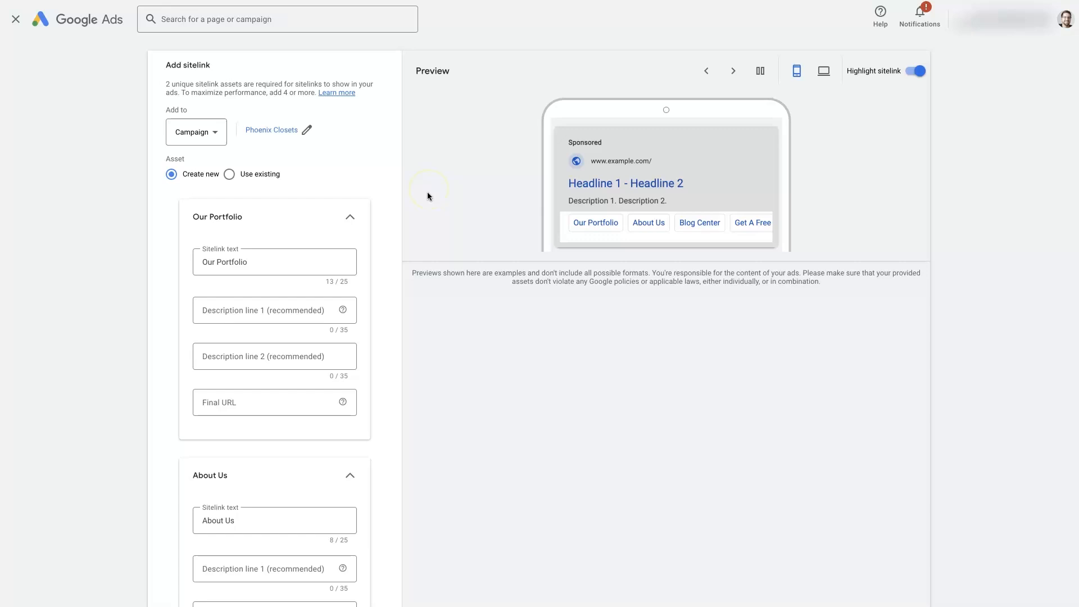
pyautogui.scroll(-1, 427, 191)
pyautogui.scroll(-2, 245, 391)
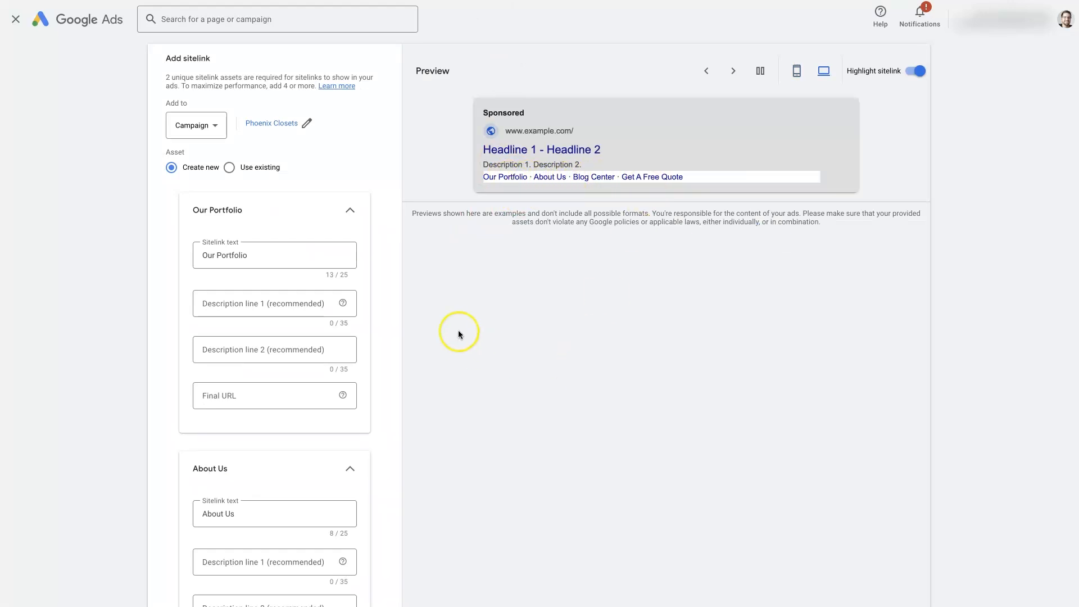
pyautogui.scroll(1, 405, 319)
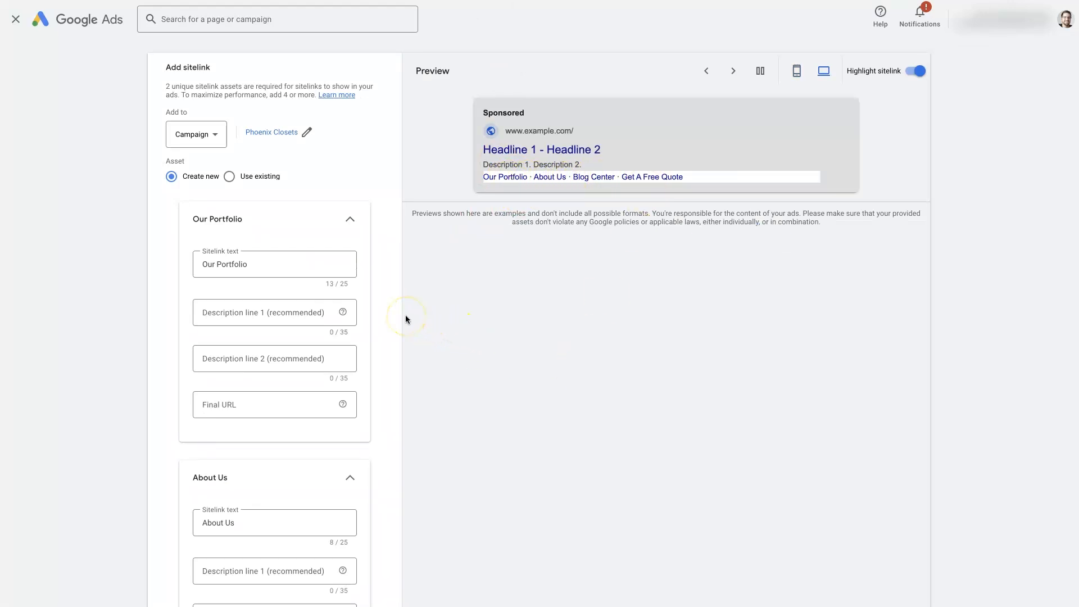
pyautogui.scroll(-1, 406, 304)
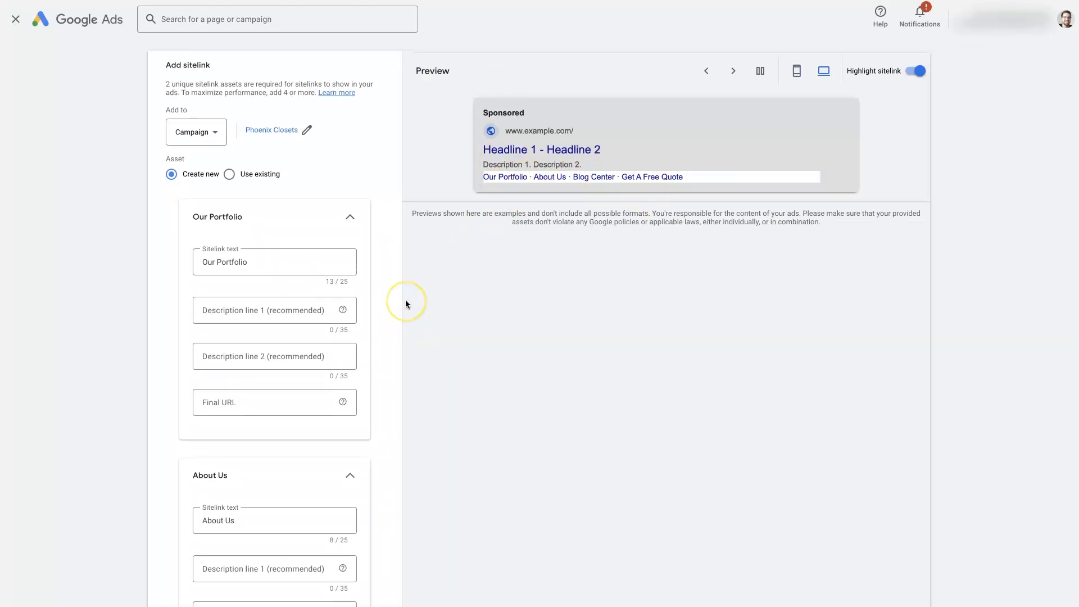
pyautogui.click(207, 133)
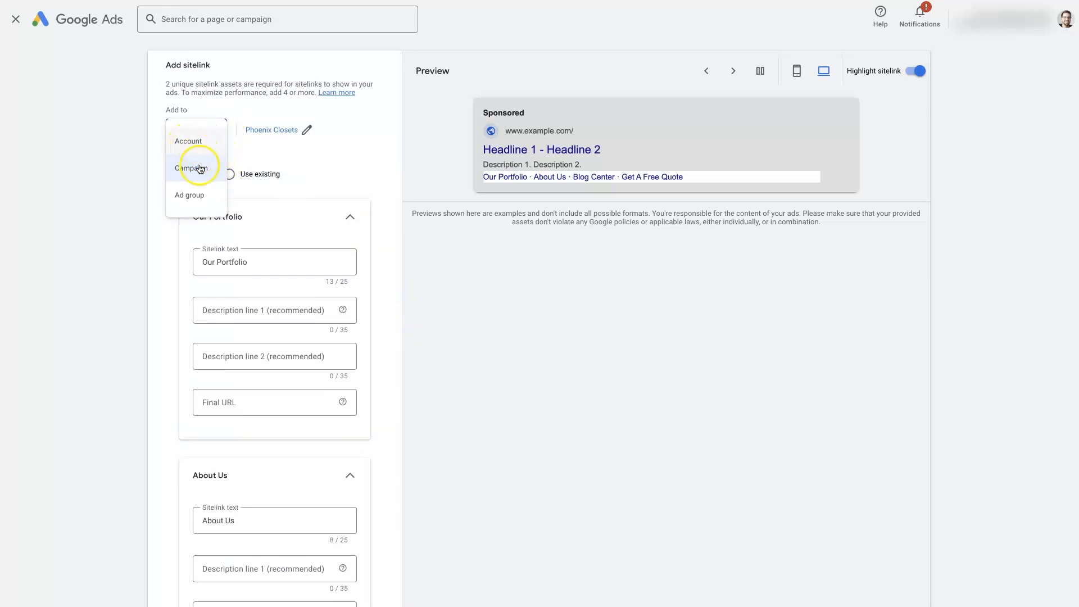
pyautogui.click(303, 159)
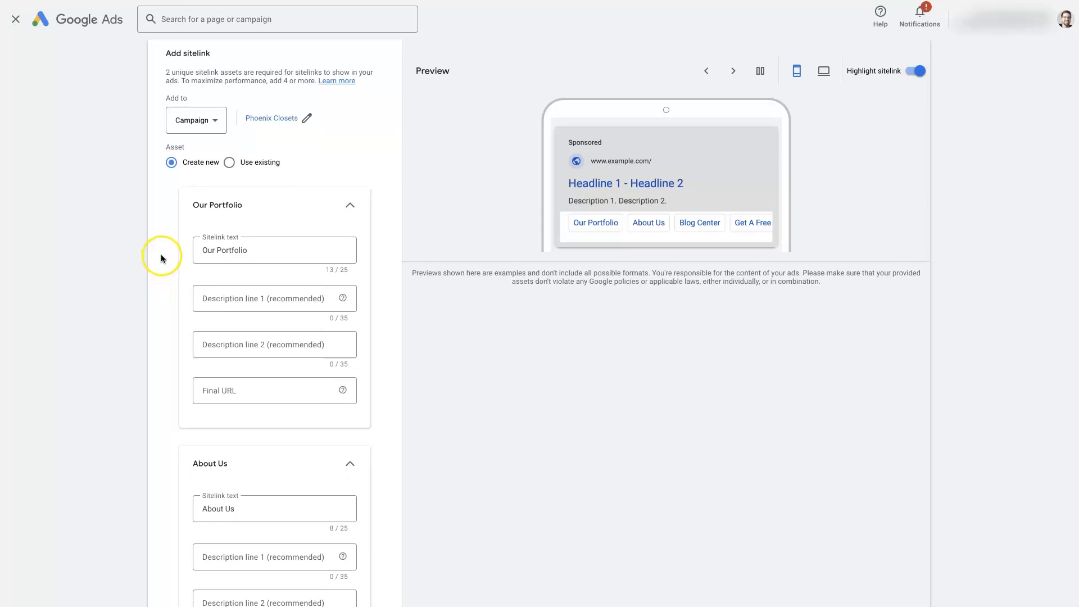
pyautogui.scroll(-1, 161, 254)
pyautogui.click(209, 233)
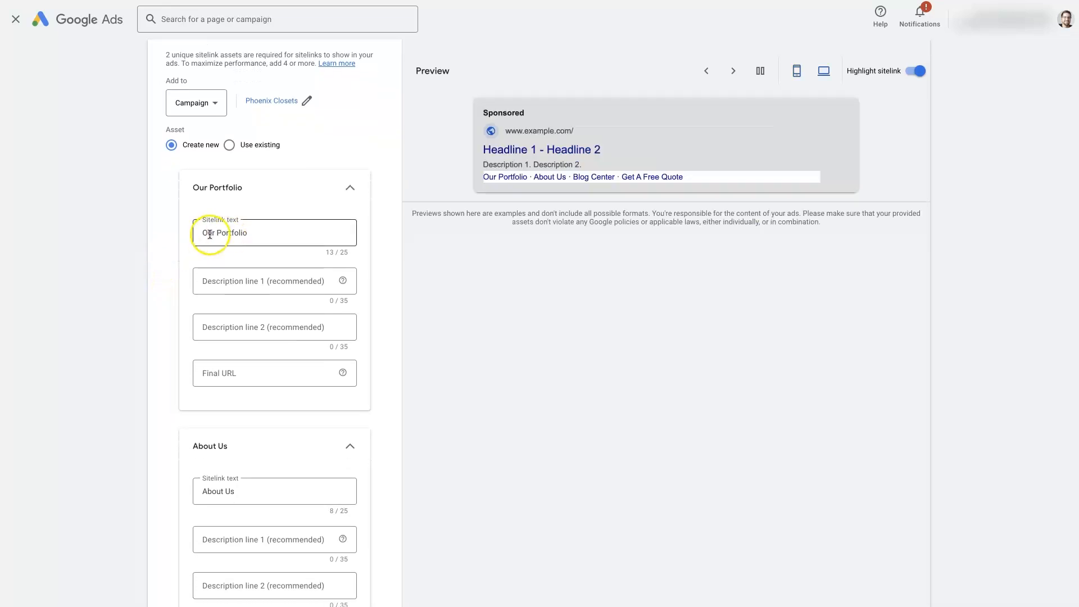
pyautogui.moveTo(256, 233); pyautogui.dragTo(207, 231)
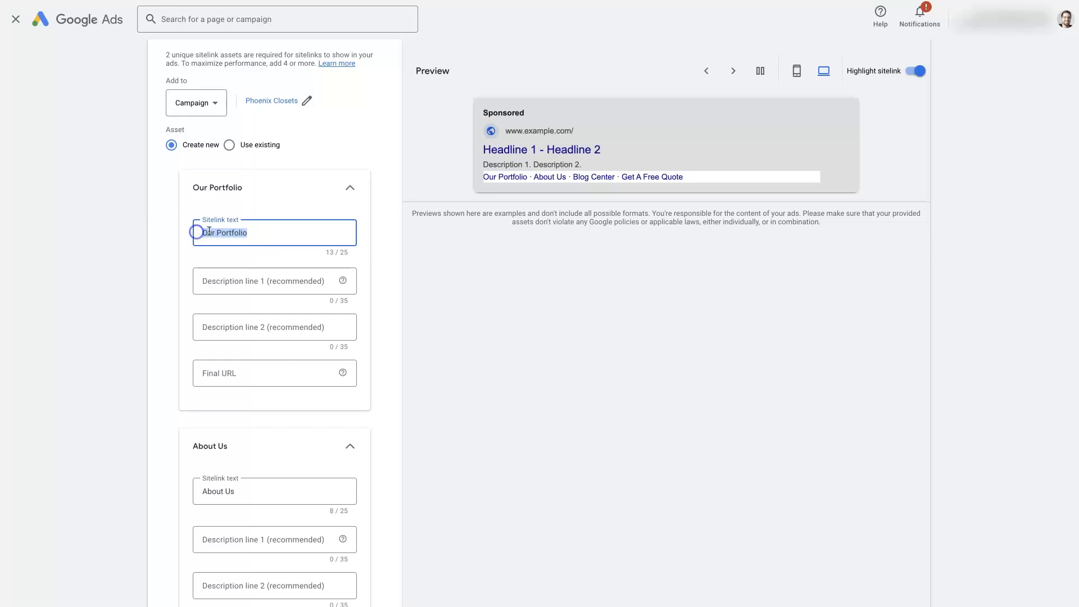
pyautogui.click(266, 233)
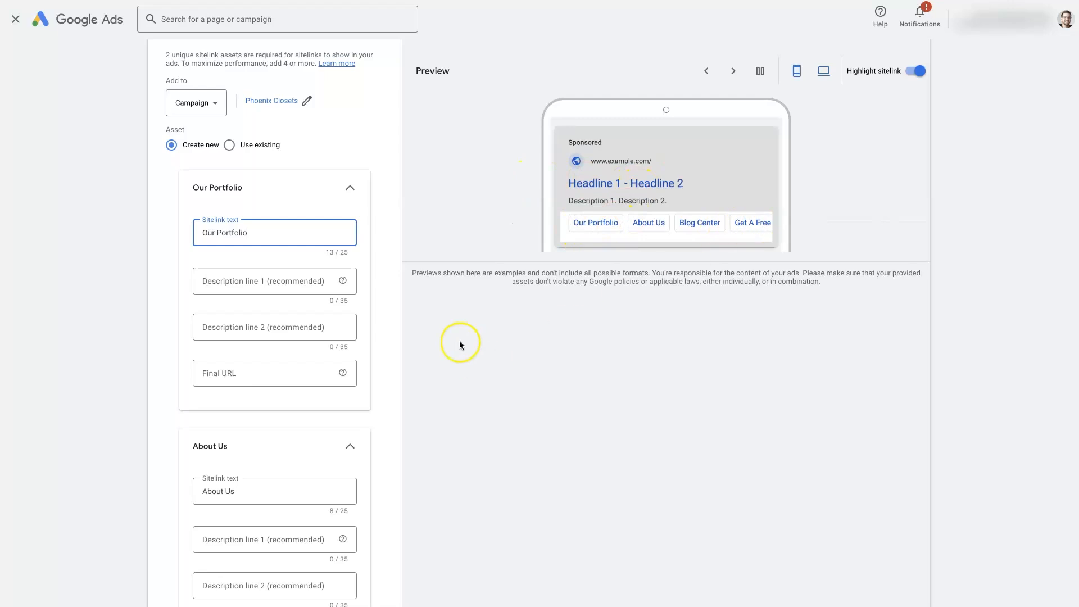
pyautogui.click(236, 372)
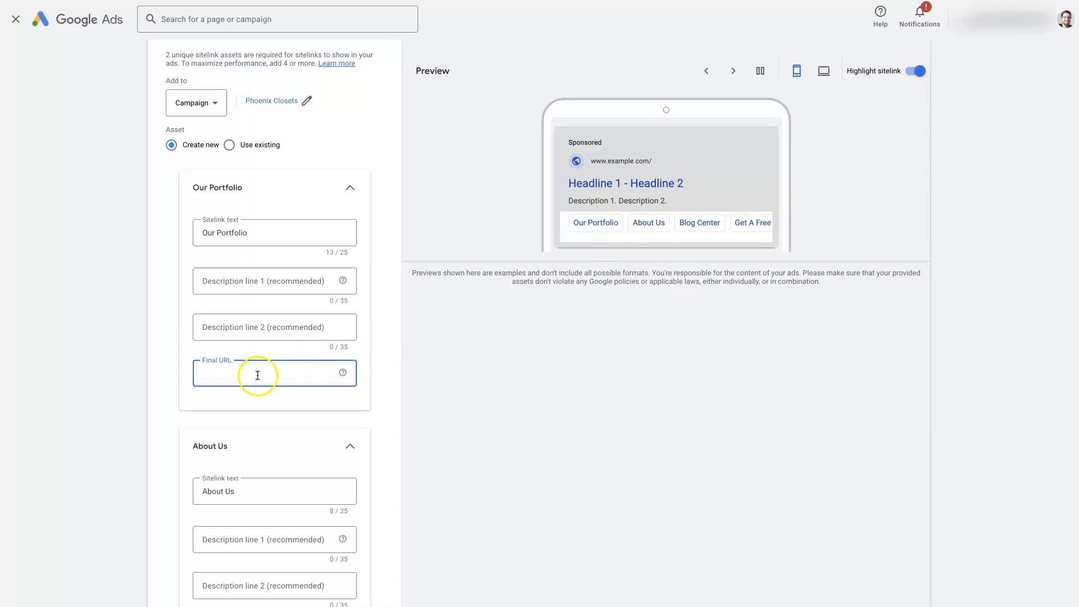
pyautogui.write('htt')
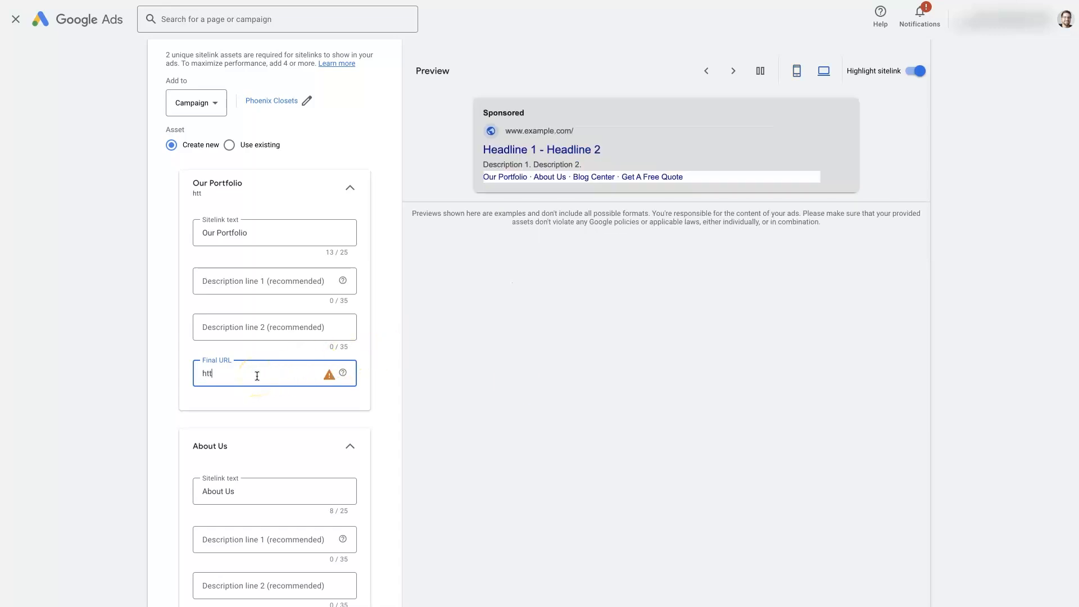
pyautogui.write('ps://example.com/por')
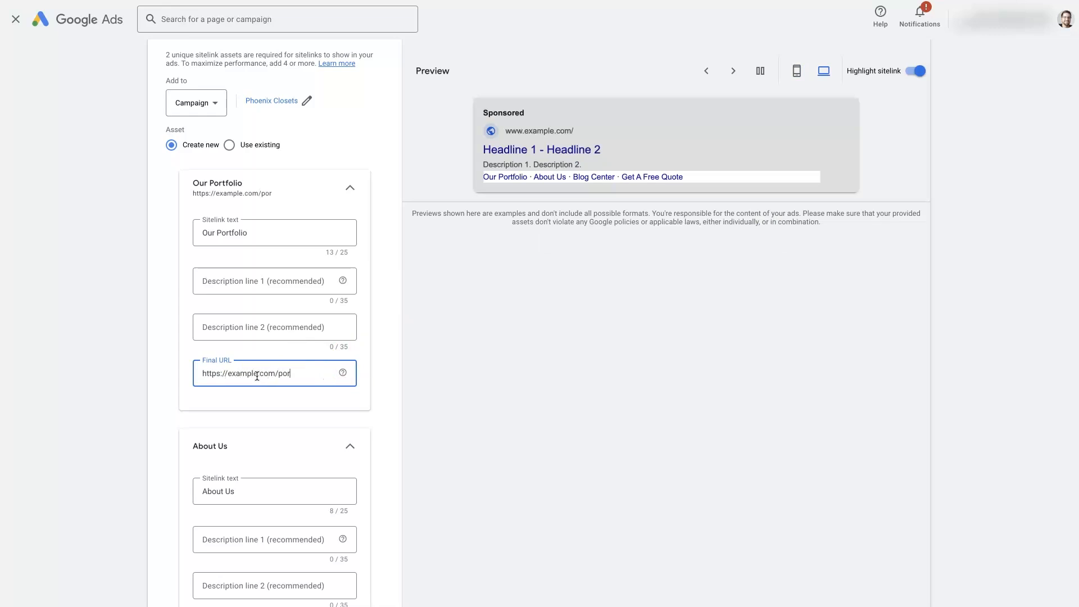
pyautogui.write('tfolio')
pyautogui.tripleClick(260, 372)
pyautogui.hotkey('ctrl', 'c')
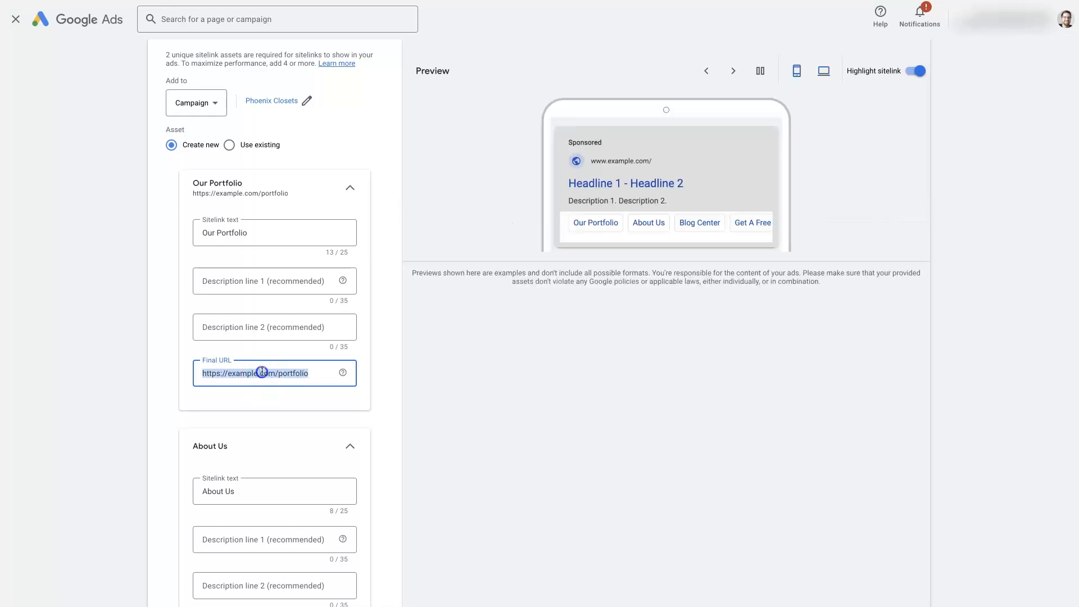
pyautogui.scroll(-2, 259, 410)
pyautogui.click(254, 504)
pyautogui.hotkey('ctrl', 'v')
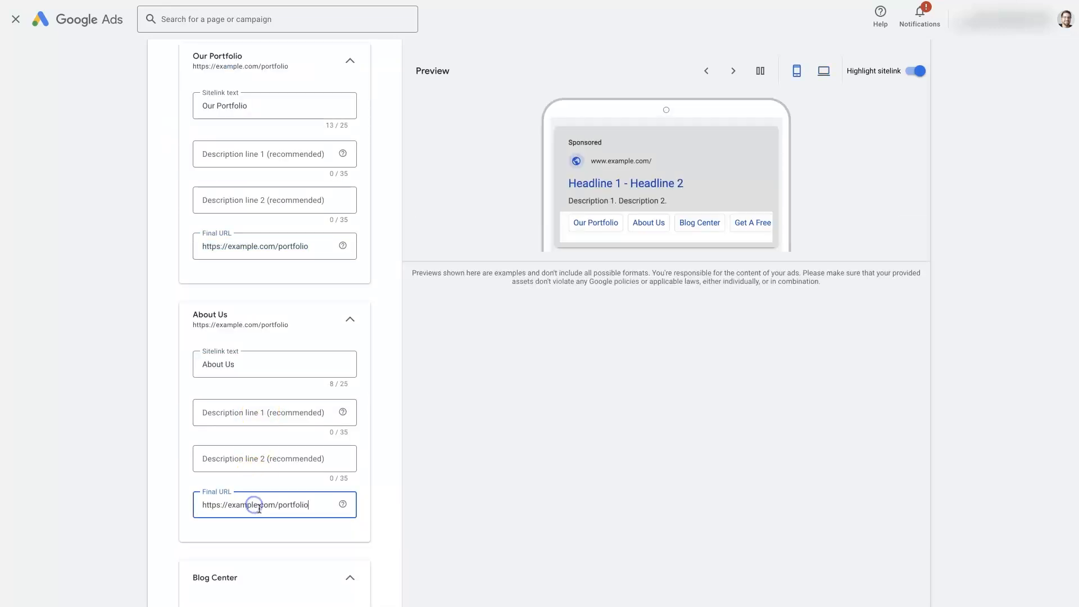
pyautogui.moveTo(277, 505); pyautogui.dragTo(308, 513)
pyautogui.write('ab')
pyautogui.scroll(-4, 309, 513)
pyautogui.click(285, 522)
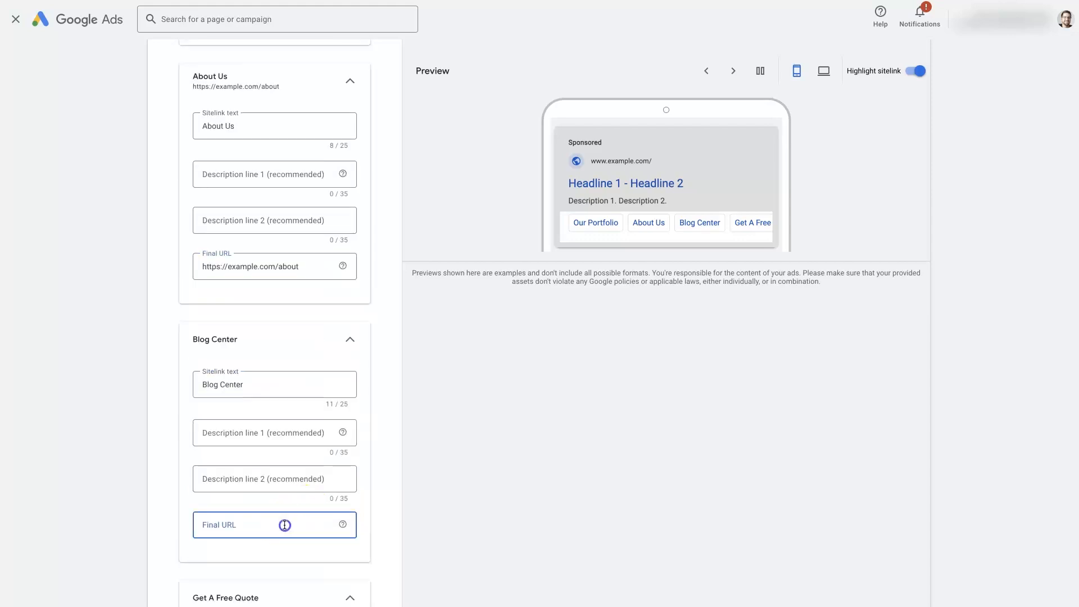
pyautogui.hotkey('ctrl', 'v')
pyautogui.moveTo(279, 525); pyautogui.dragTo(345, 543)
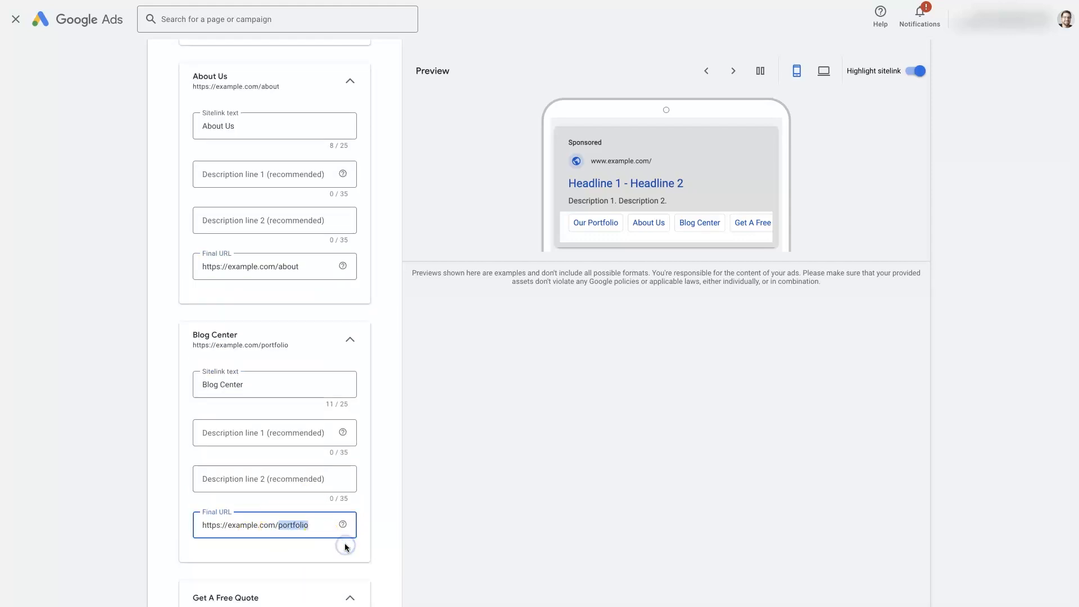
pyautogui.write('blog')
# Step: Shorten the Blog Center sitelink text to Blog
pyautogui.click(205, 385)
pyautogui.moveTo(218, 385); pyautogui.dragTo(282, 397)
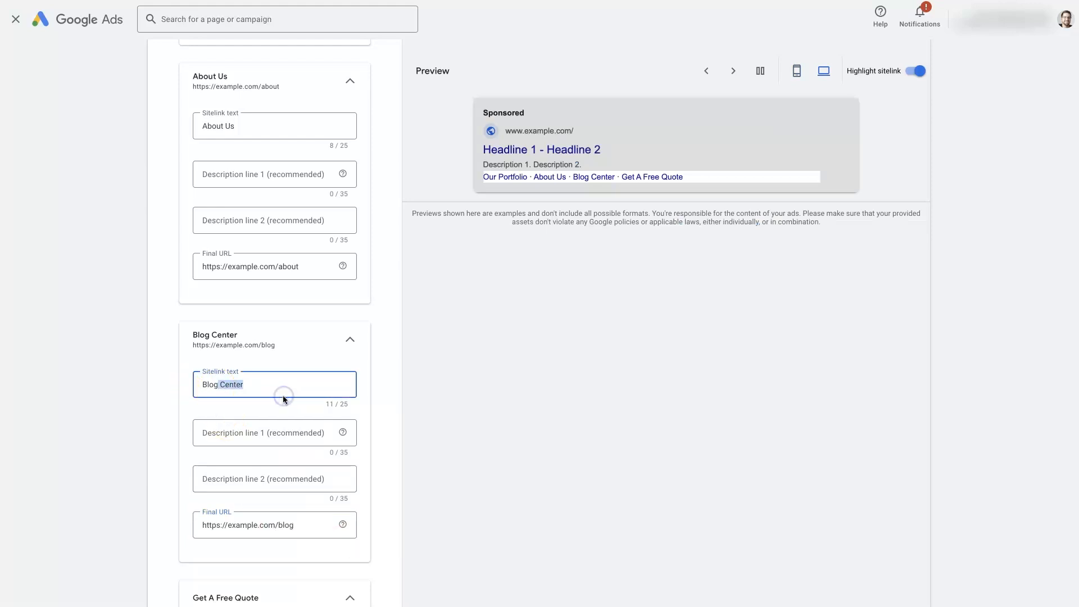
pyautogui.press('BackSpace')
pyautogui.click(555, 360)
pyautogui.click(515, 382)
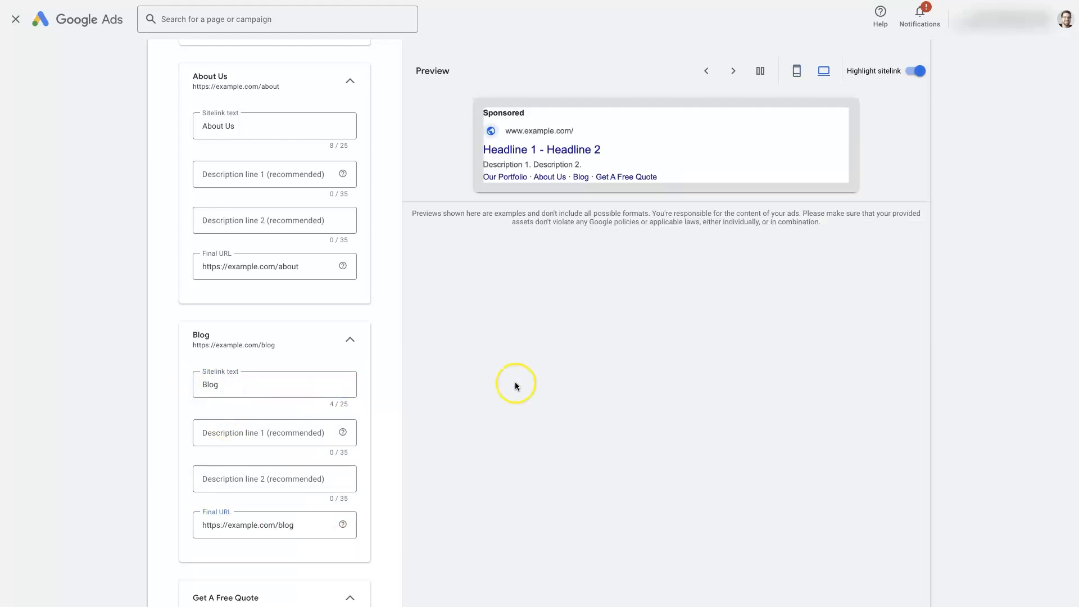
pyautogui.scroll(-3, 422, 413)
pyautogui.scroll(-2, 412, 403)
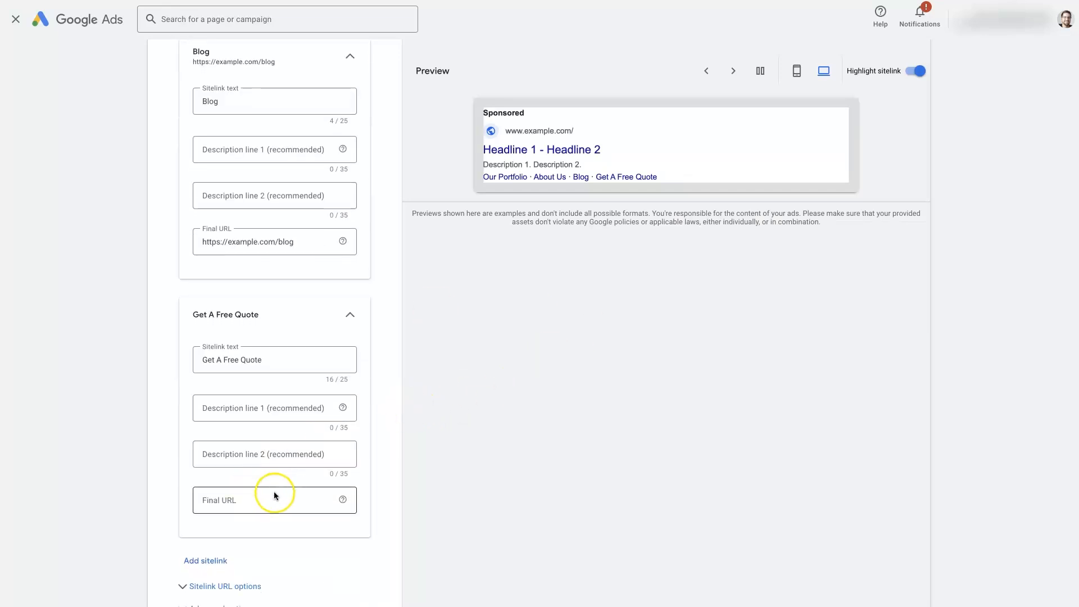
pyautogui.click(264, 500)
pyautogui.write('https://example.com/portfolio')
pyautogui.moveTo(278, 500); pyautogui.dragTo(330, 505)
pyautogui.write('cont')
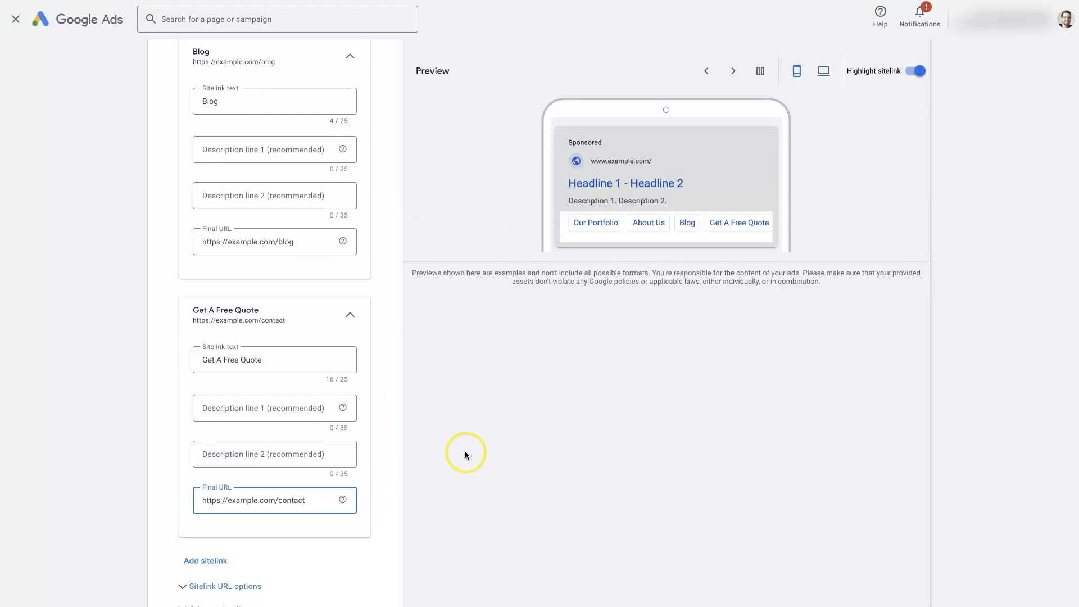
# Step: Review the sitelink form again, checking the Our Portfolio sitelink text and final URL
pyautogui.scroll(10, 464, 451)
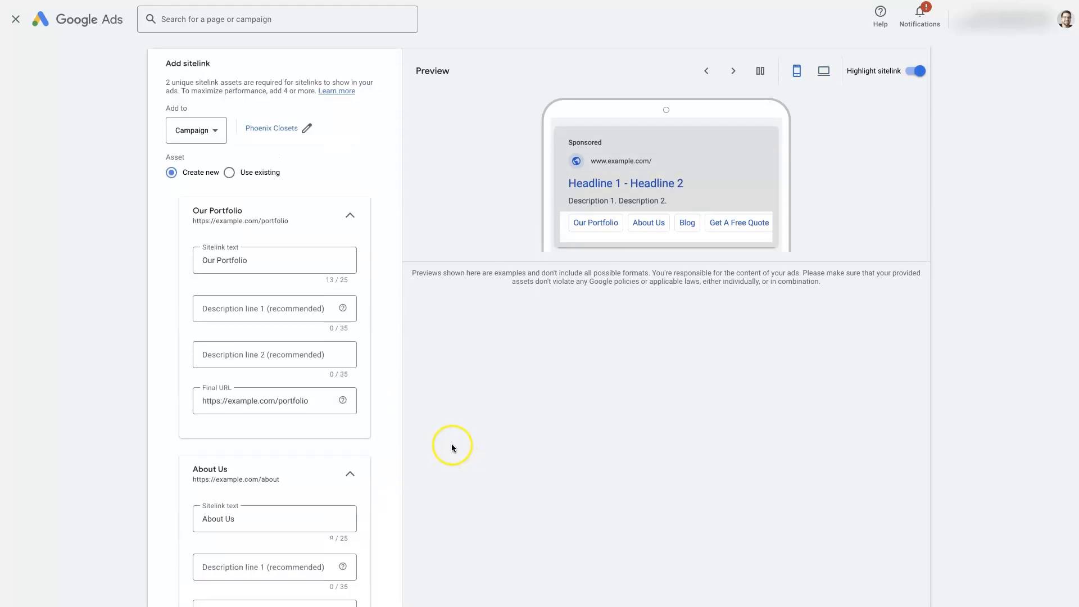
pyautogui.scroll(-1, 464, 344)
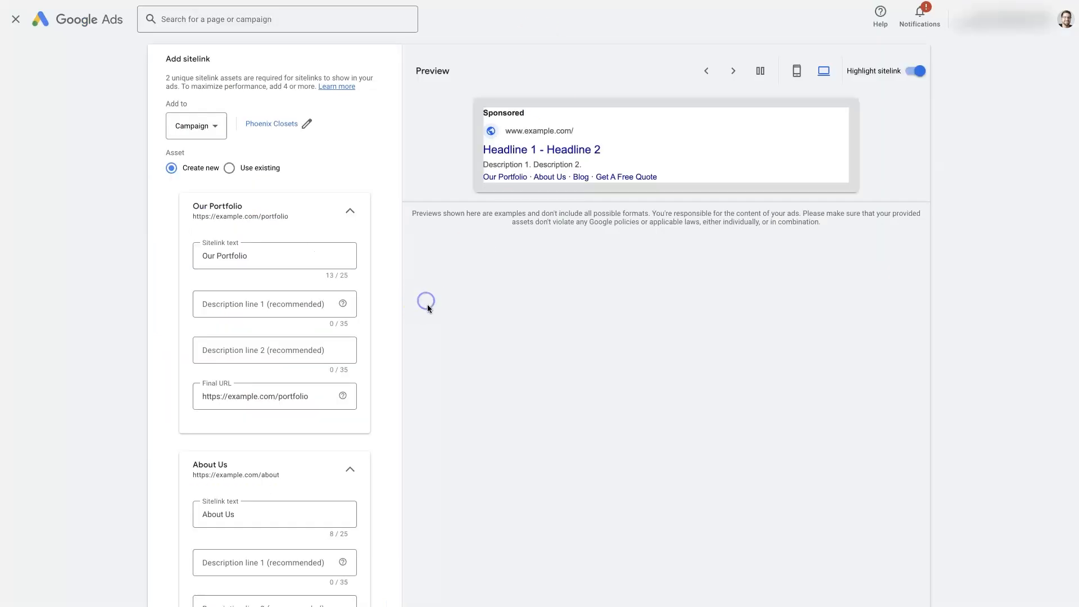
pyautogui.scroll(-1, 402, 340)
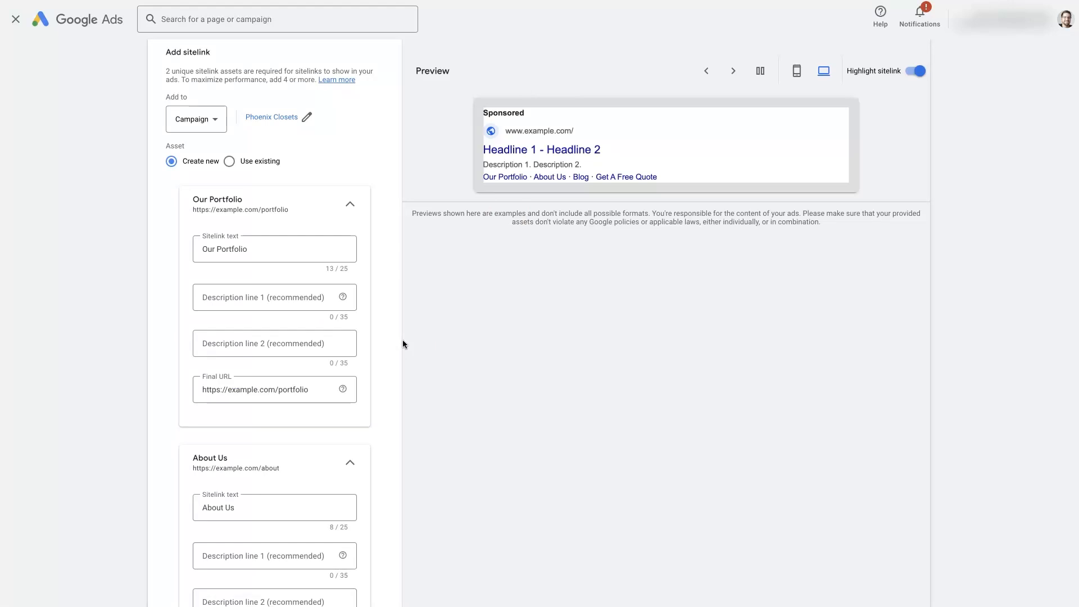
pyautogui.scroll(-1, 402, 338)
pyautogui.scroll(-1, 416, 336)
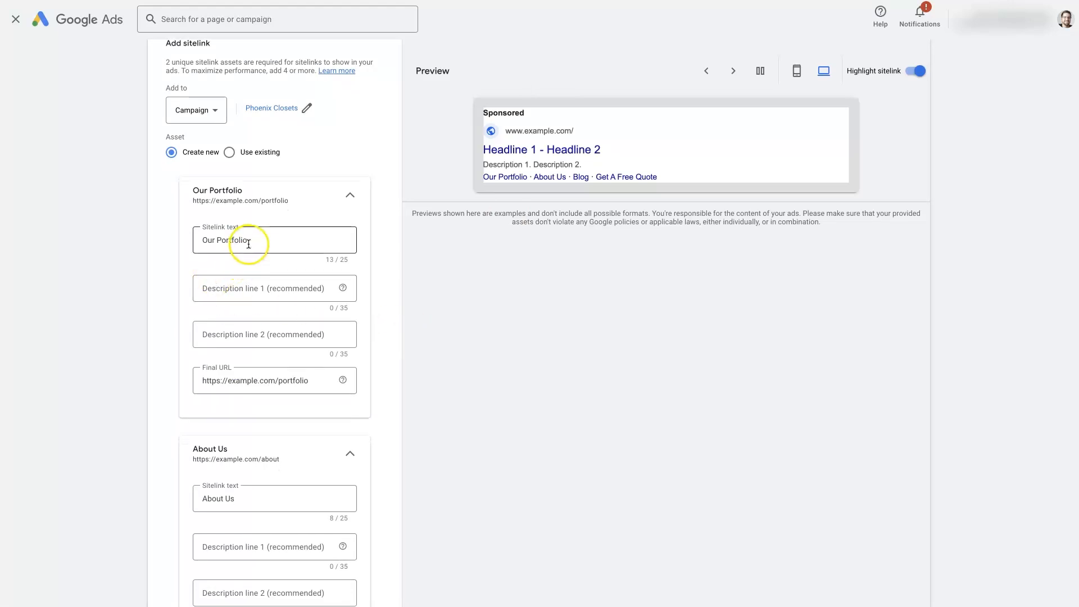
pyautogui.moveTo(250, 242); pyautogui.dragTo(195, 236)
pyautogui.moveTo(304, 385); pyautogui.dragTo(197, 376)
pyautogui.click(527, 379)
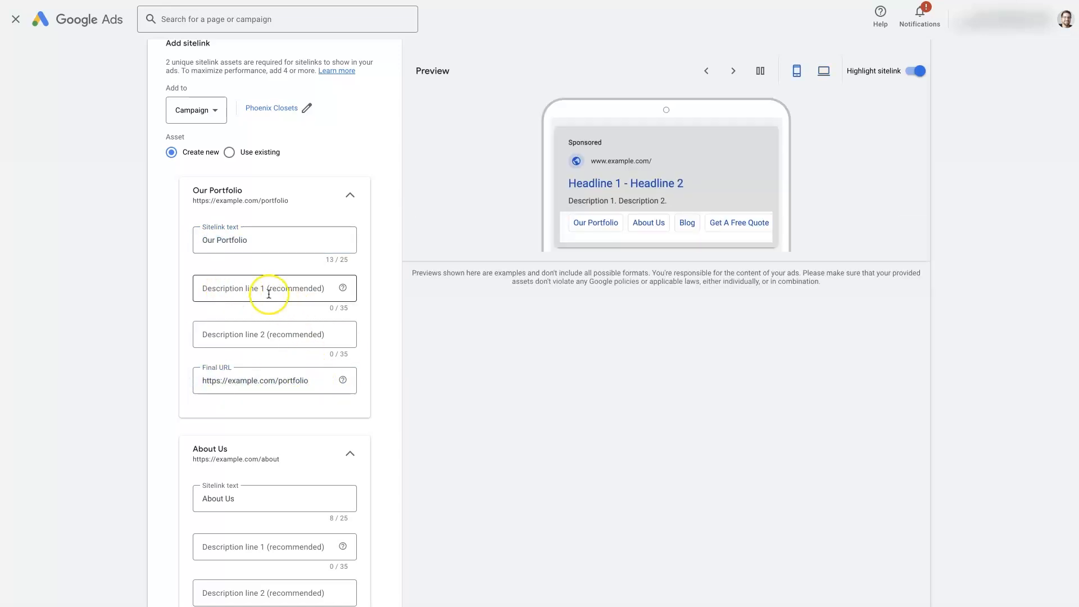
# Step: Enter "See the work we do for our clients." as description line 1 of the Our Portfolio sitelink
pyautogui.click(250, 288)
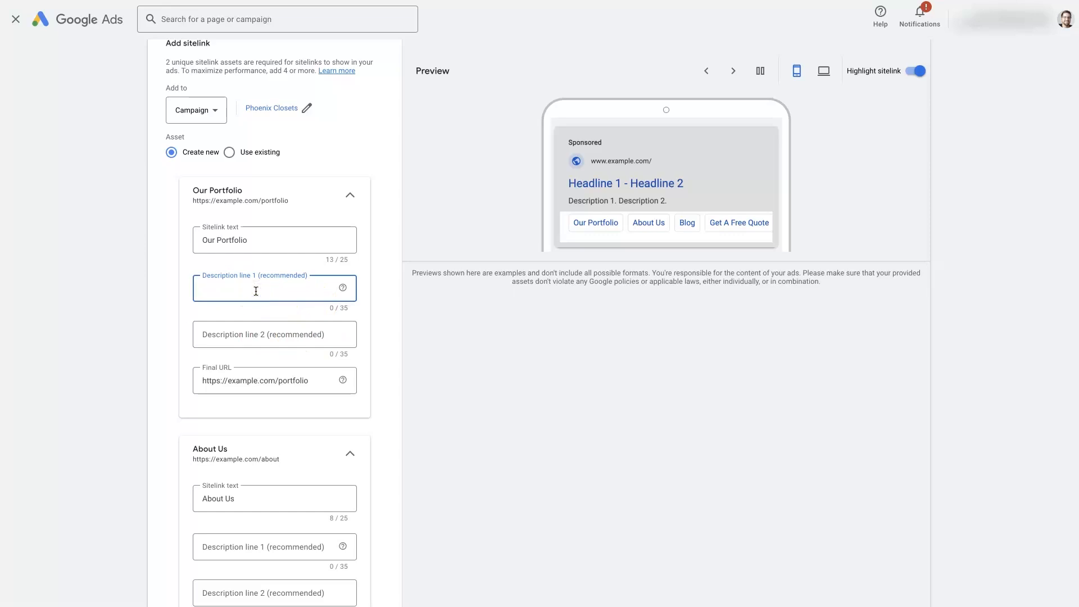
pyautogui.write('See the work we do for our clients.')
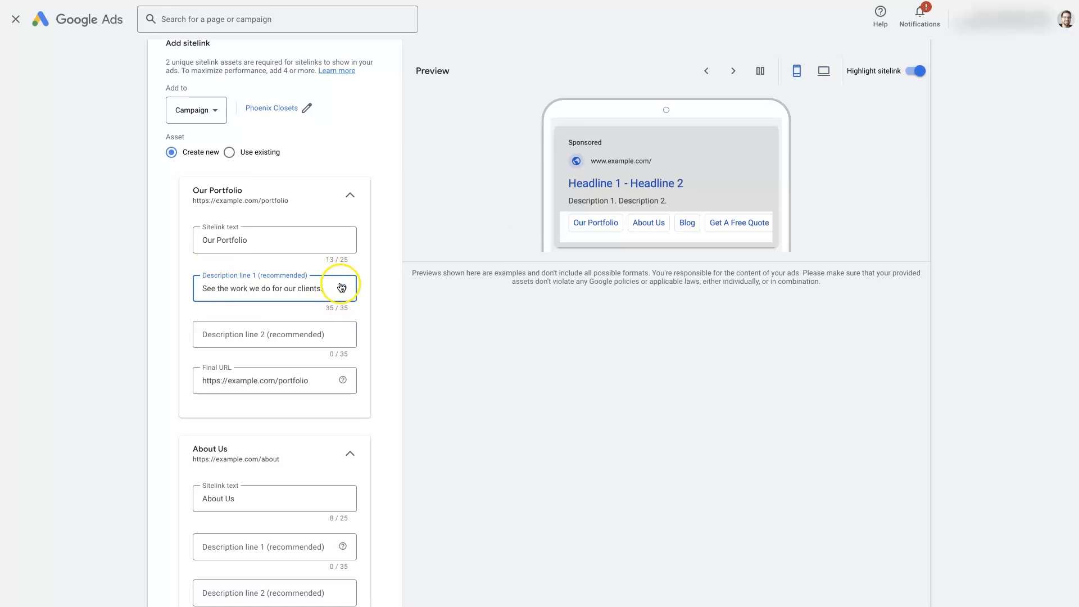
pyautogui.hotkey('shift', 'Tab')
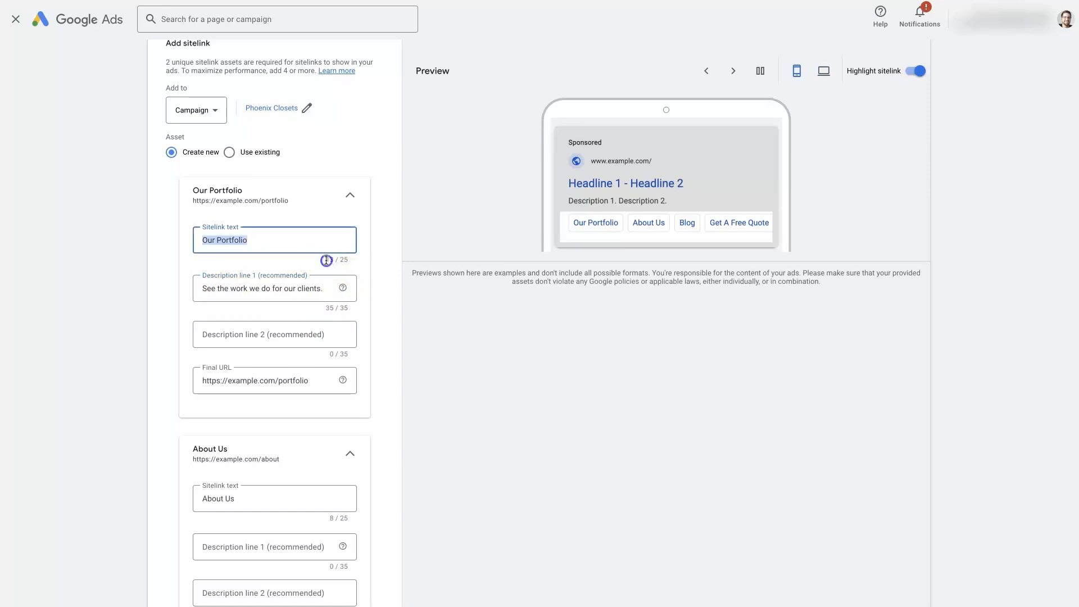
pyautogui.click(442, 354)
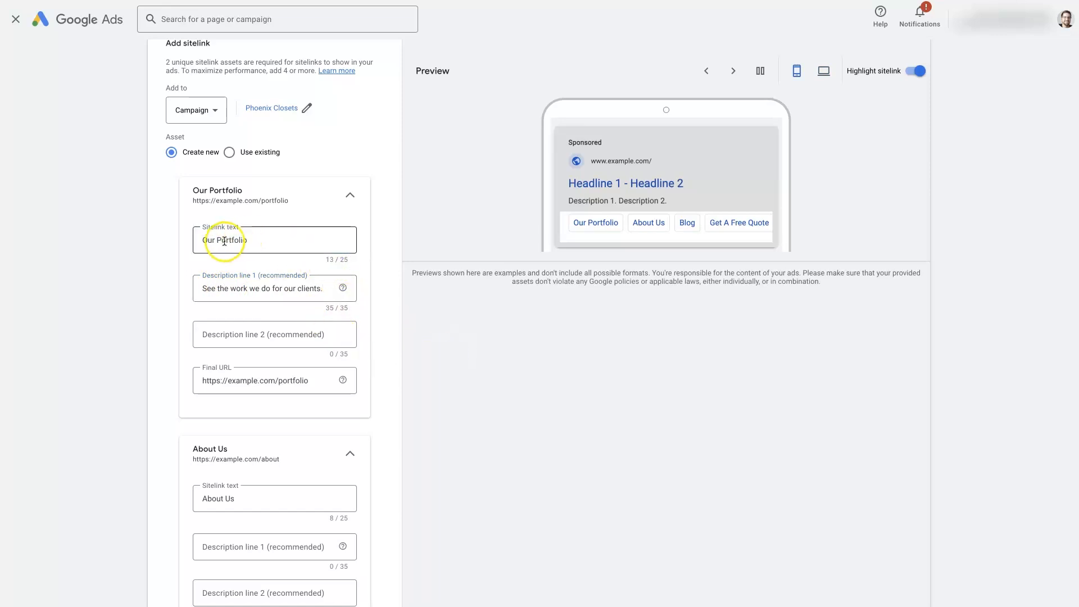
pyautogui.click(251, 336)
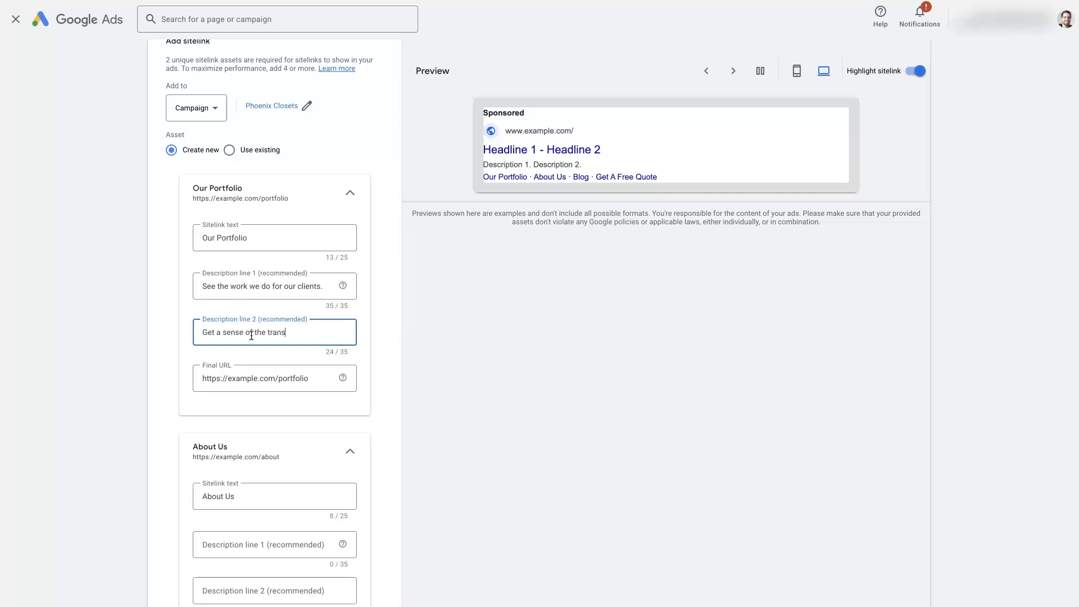
pyautogui.tripleClick(270, 332)
pyautogui.press('BackSpace')
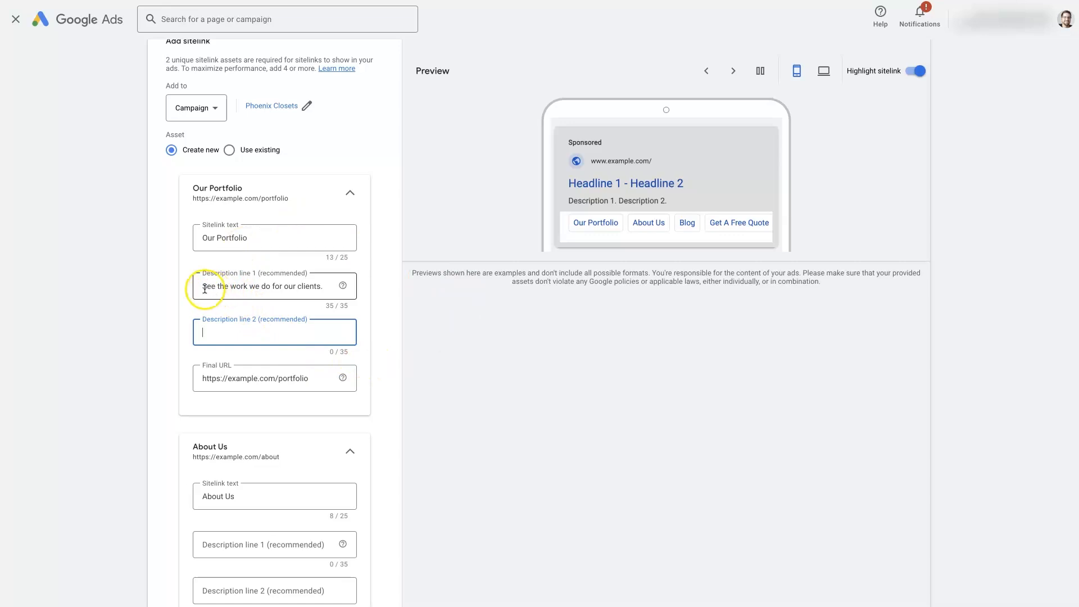
pyautogui.click(240, 333)
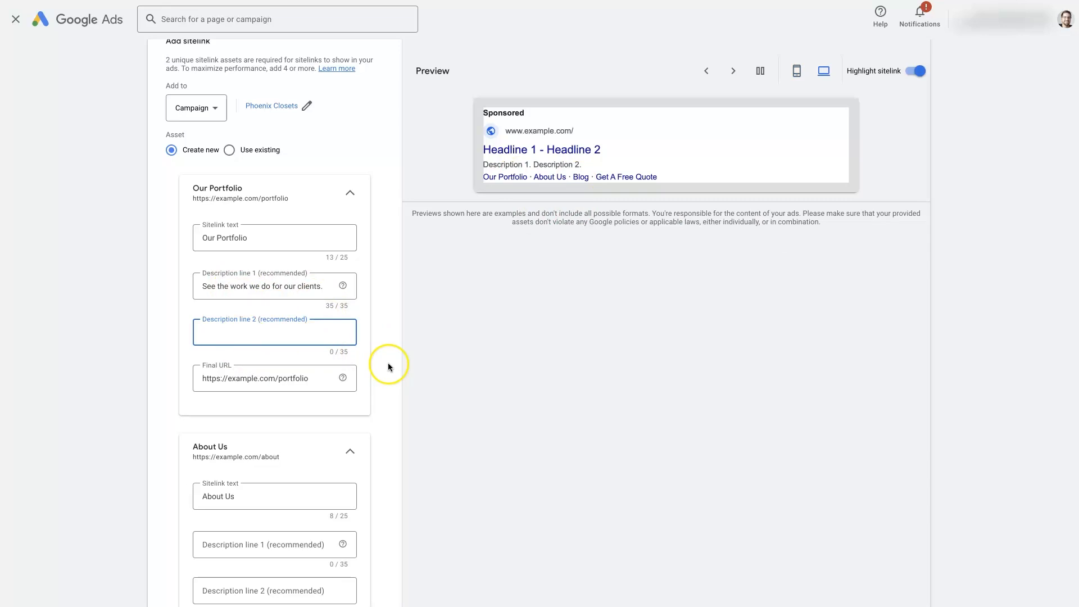
# Step: Enter "Learn more about how we can help." and "Over 30 years of experience." as description lines 1 and 2 of the About Us sitelink
pyautogui.scroll(-4, 399, 359)
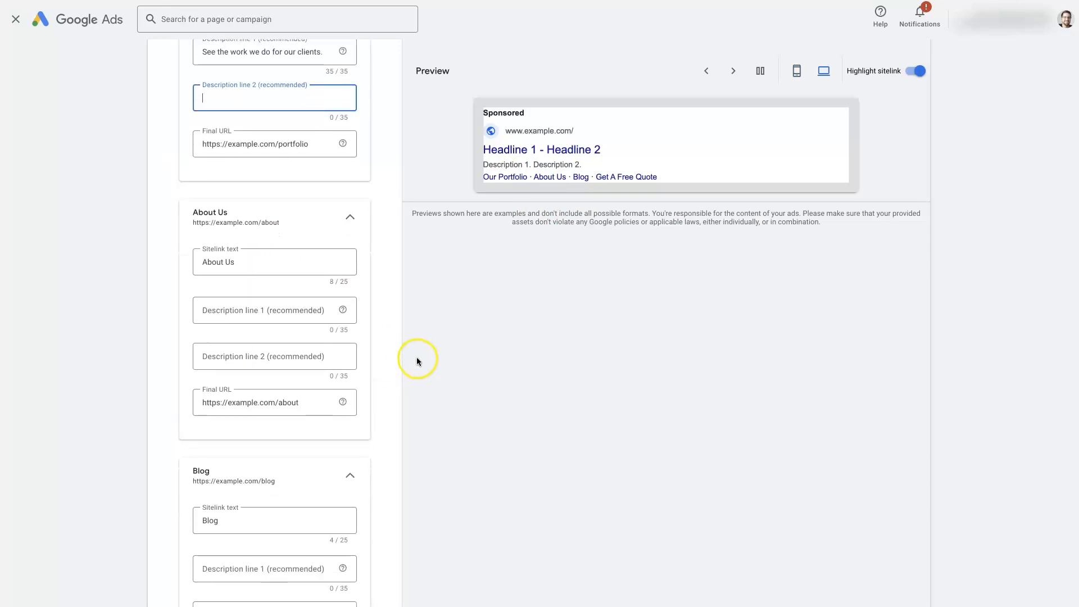
pyautogui.click(243, 309)
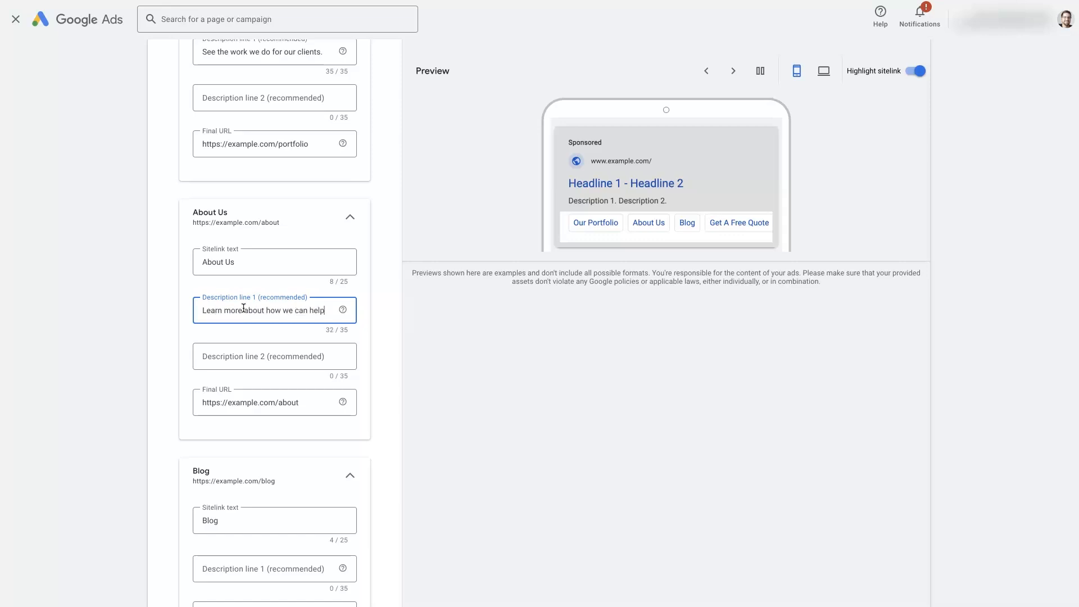
pyautogui.write('.')
pyautogui.click(239, 356)
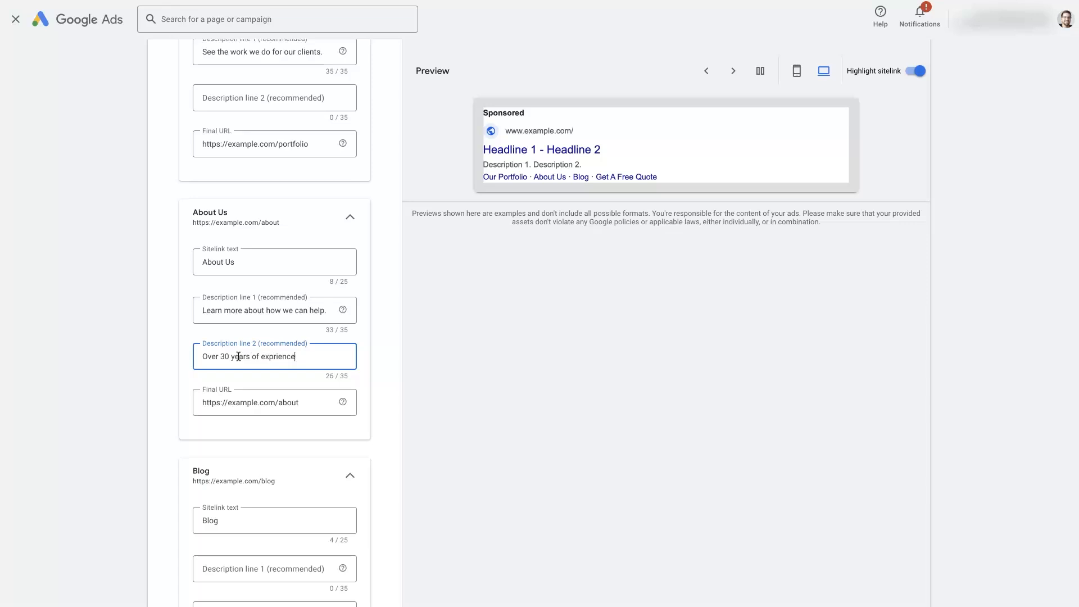
pyautogui.rightClick(275, 356)
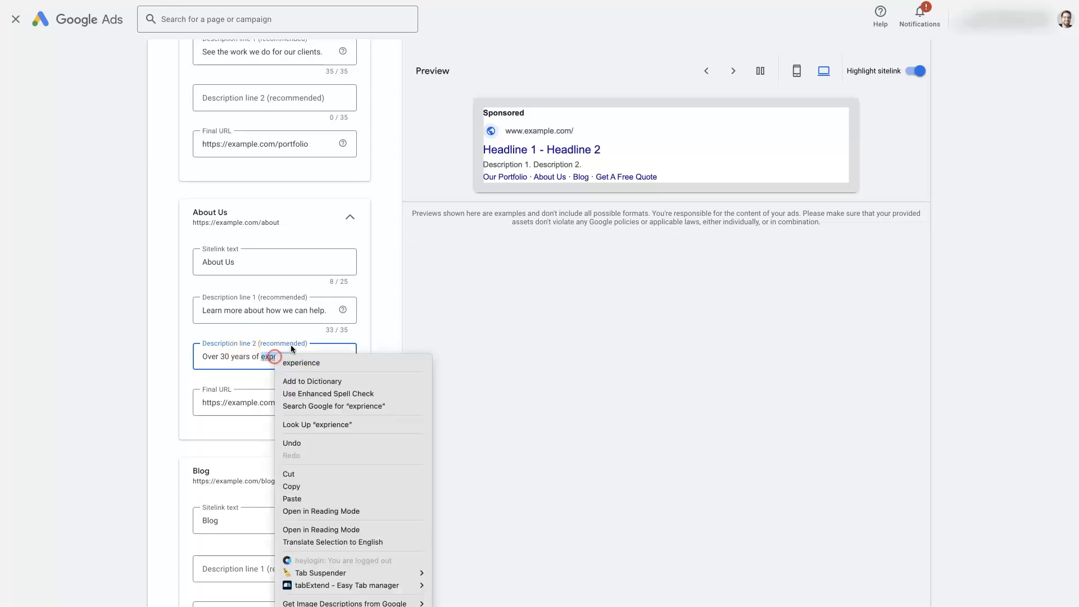
pyautogui.click(303, 363)
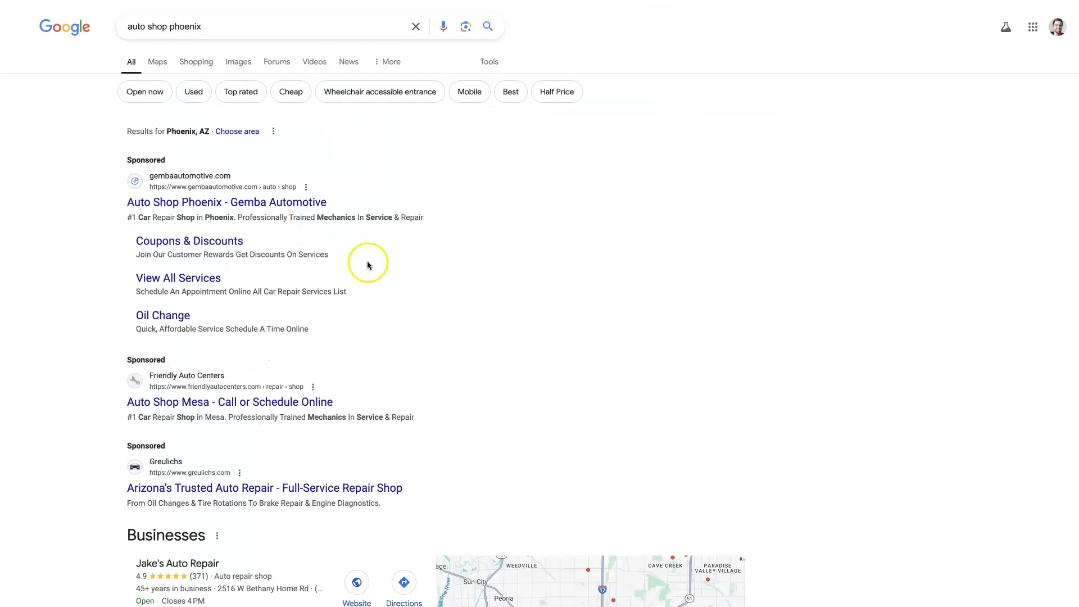
# Step: Switch to the Google results for auto shop phoenix and examine the description under the Coupons & Discounts sitelink
pyautogui.moveTo(343, 257); pyautogui.dragTo(135, 258)
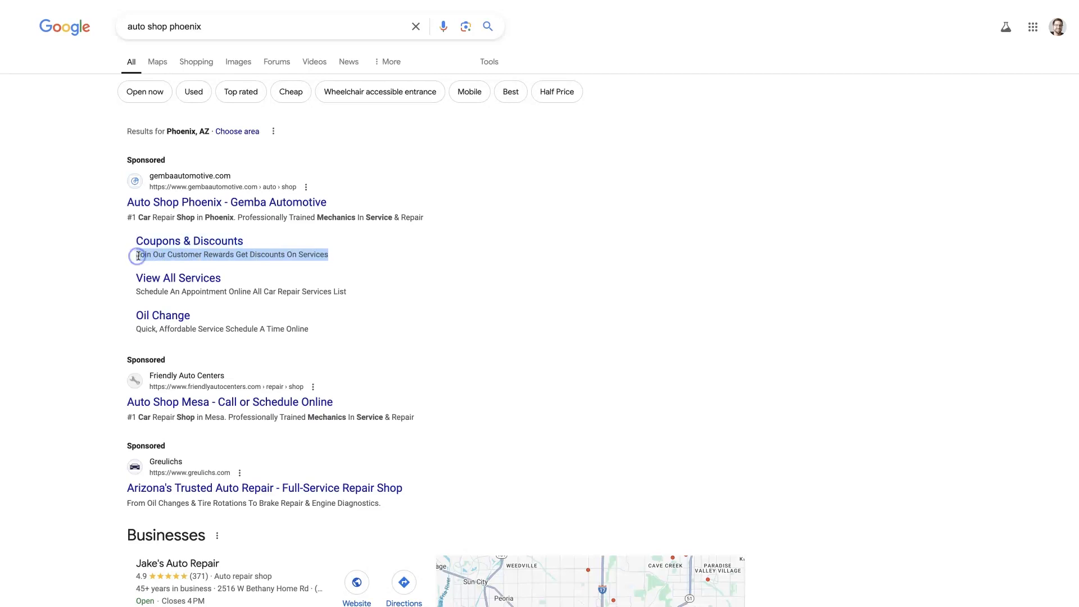
pyautogui.click(395, 263)
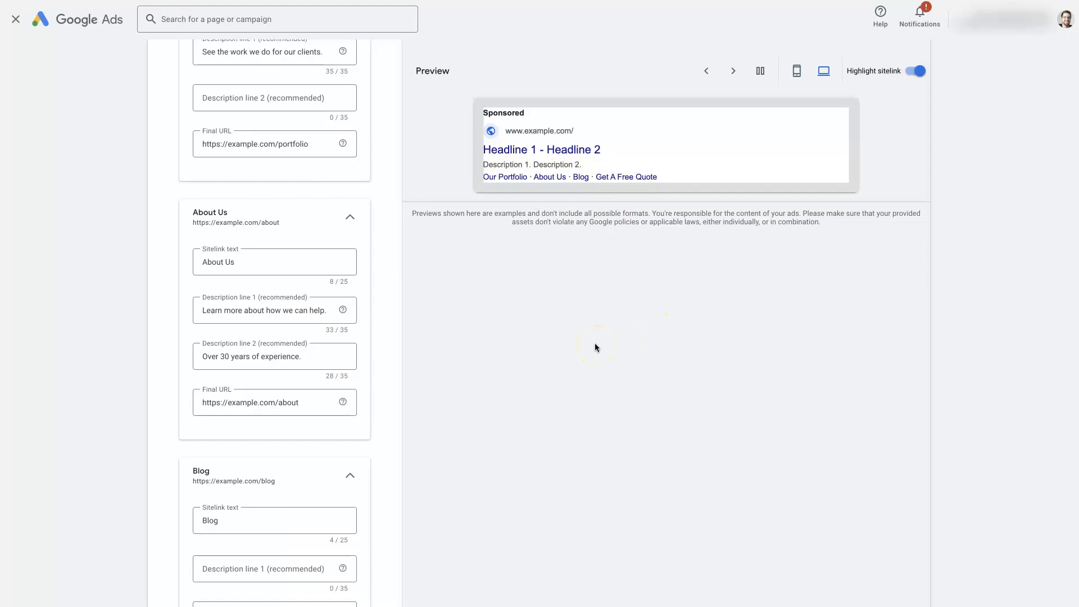
# Step: Return to the Google Ads sitelink form and add a blank fifth sitelink after Get A Free Quote
pyautogui.scroll(-1, 407, 326)
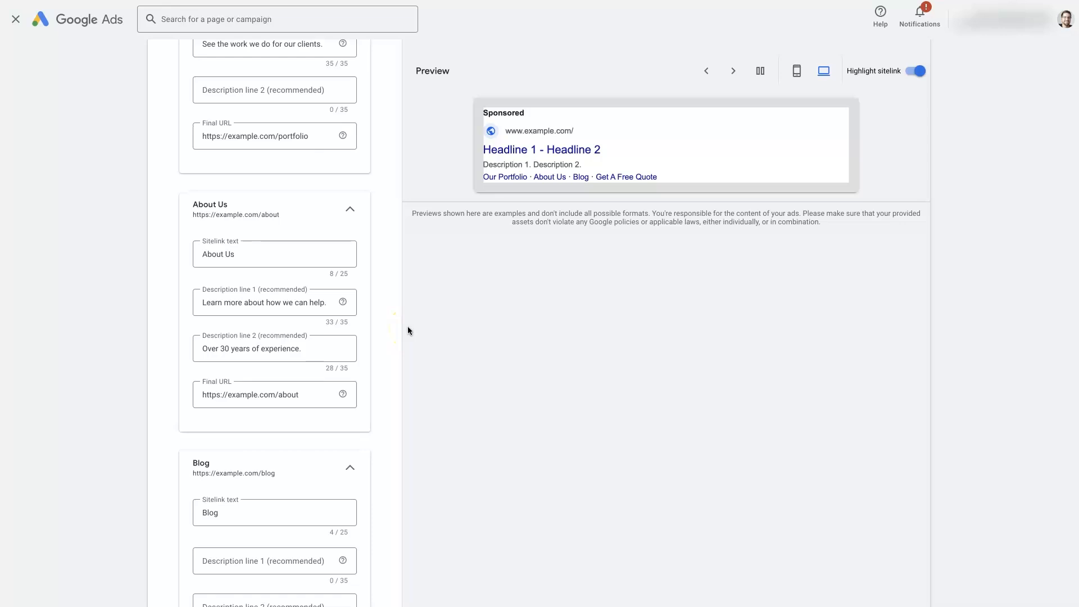
pyautogui.scroll(-1, 409, 323)
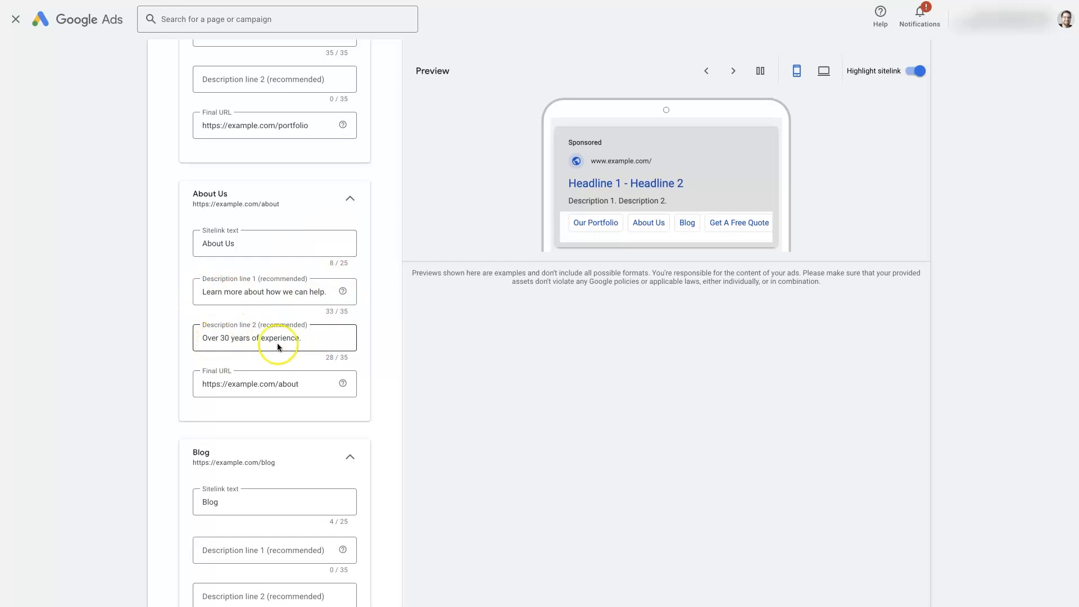
pyautogui.scroll(-1, 403, 356)
pyautogui.scroll(-3, 404, 355)
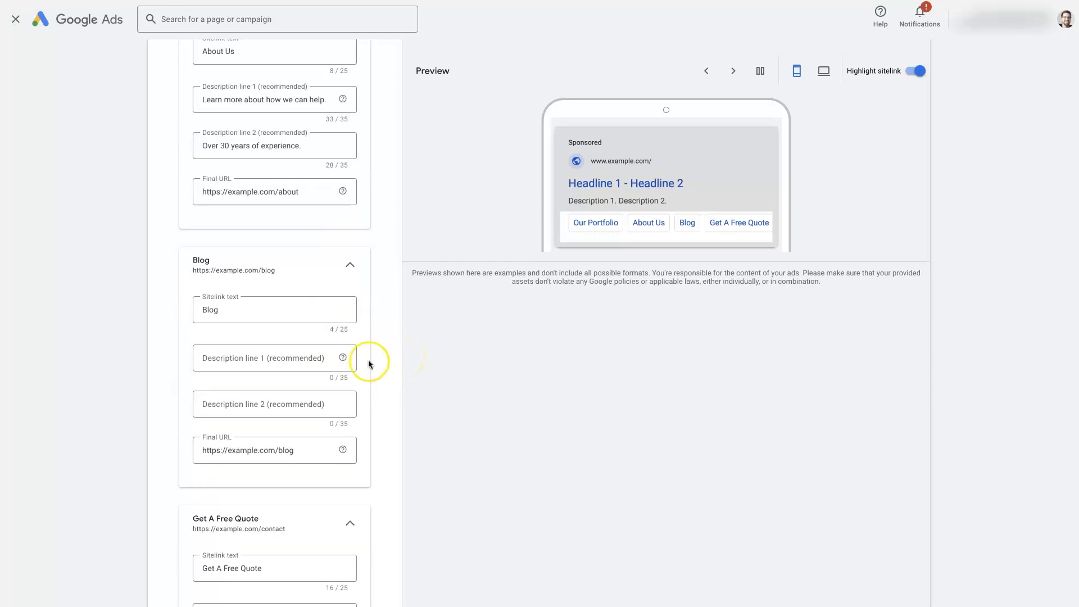
pyautogui.scroll(-6, 300, 397)
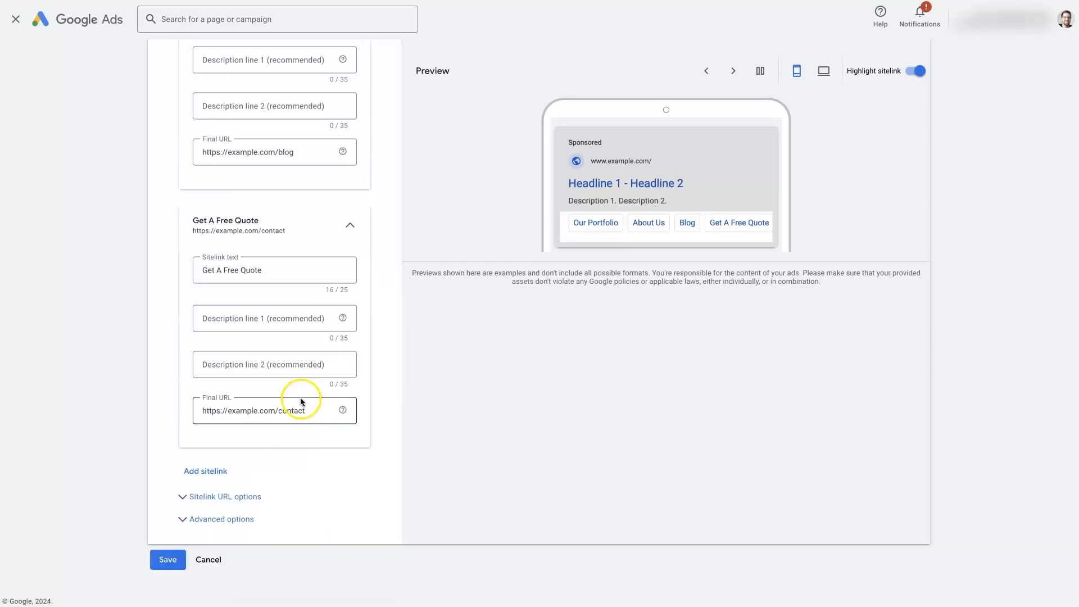
pyautogui.click(196, 472)
pyautogui.scroll(-3, 403, 328)
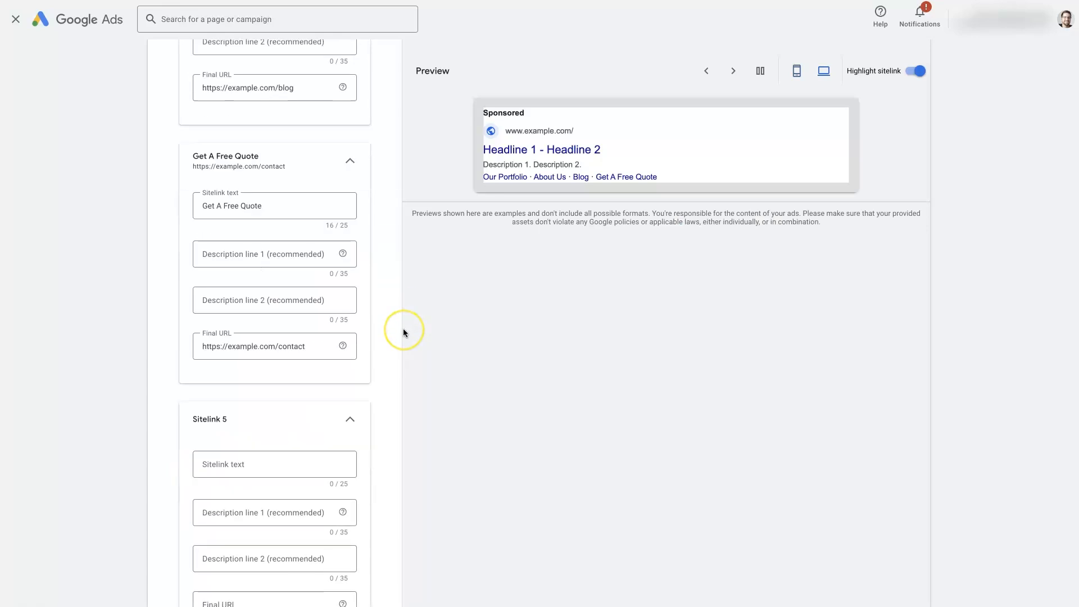
pyautogui.scroll(-1, 406, 335)
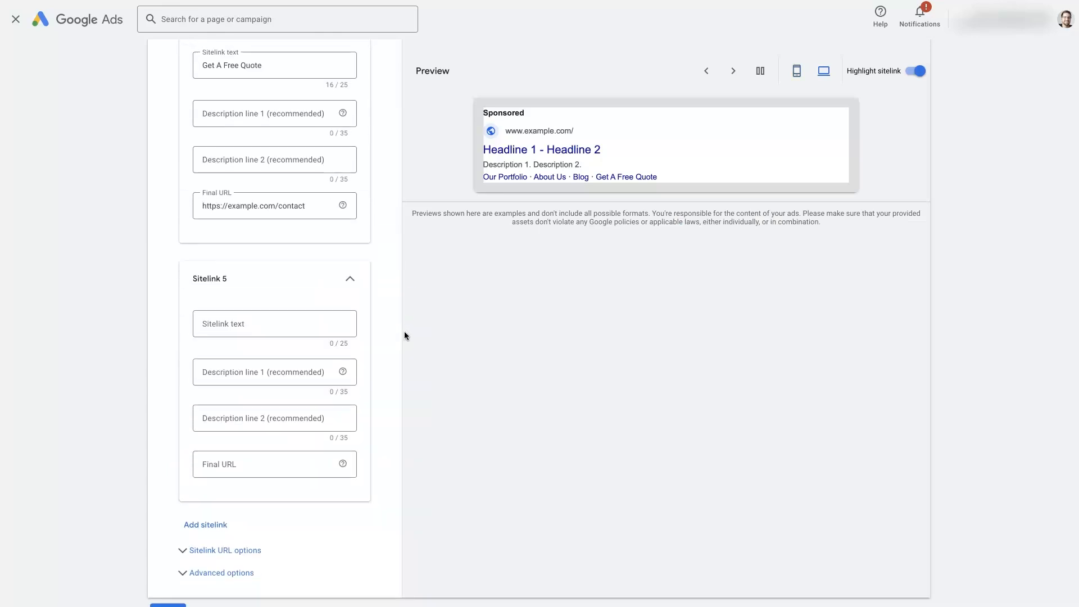
pyautogui.scroll(1, 405, 333)
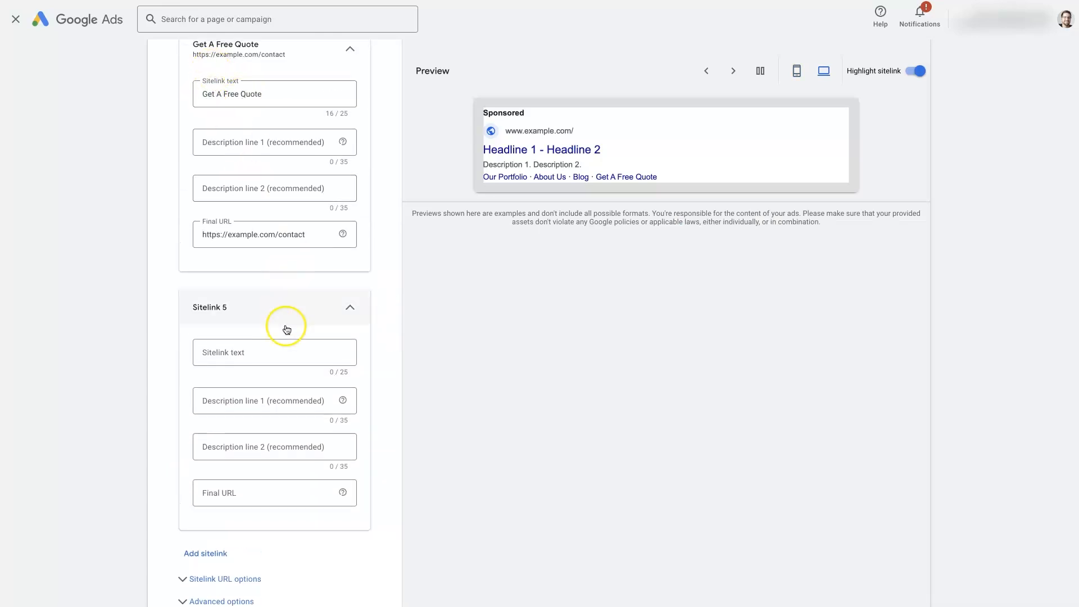
pyautogui.scroll(-1, 284, 331)
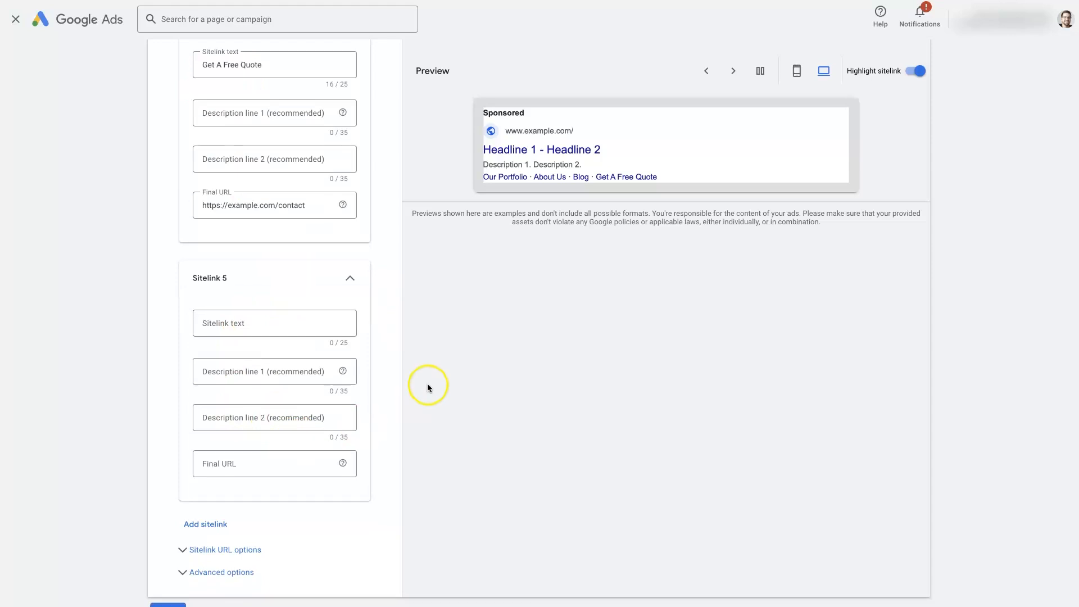
pyautogui.scroll(-2, 333, 475)
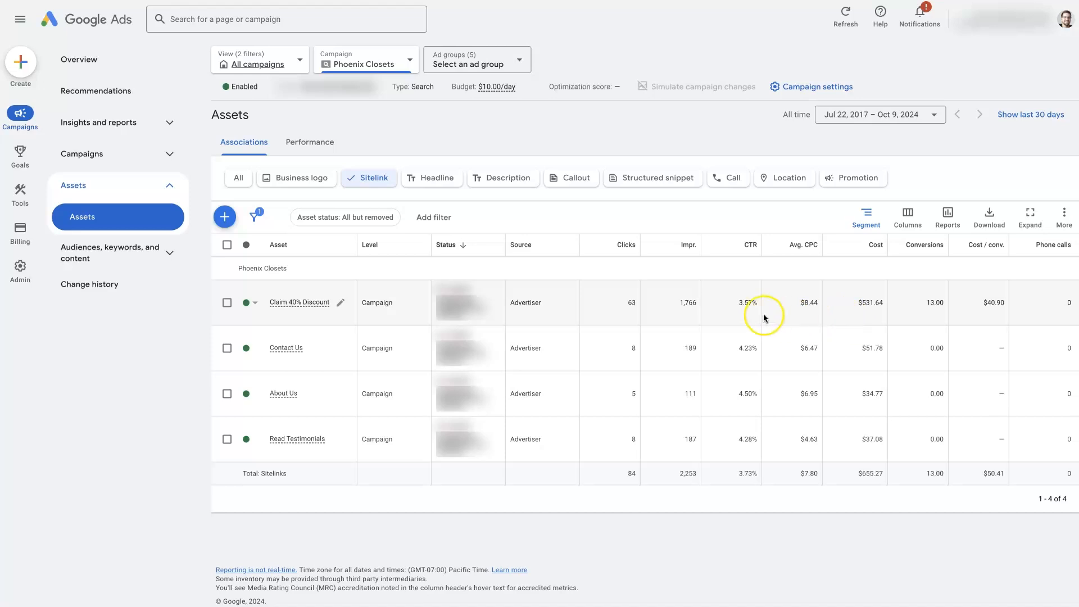
# Step: Examine the clicks and impressions of the Claim 40% Discount sitelink in the Phoenix Closets campaign's assets table
pyautogui.moveTo(627, 305); pyautogui.dragTo(636, 307)
pyautogui.click(633, 317)
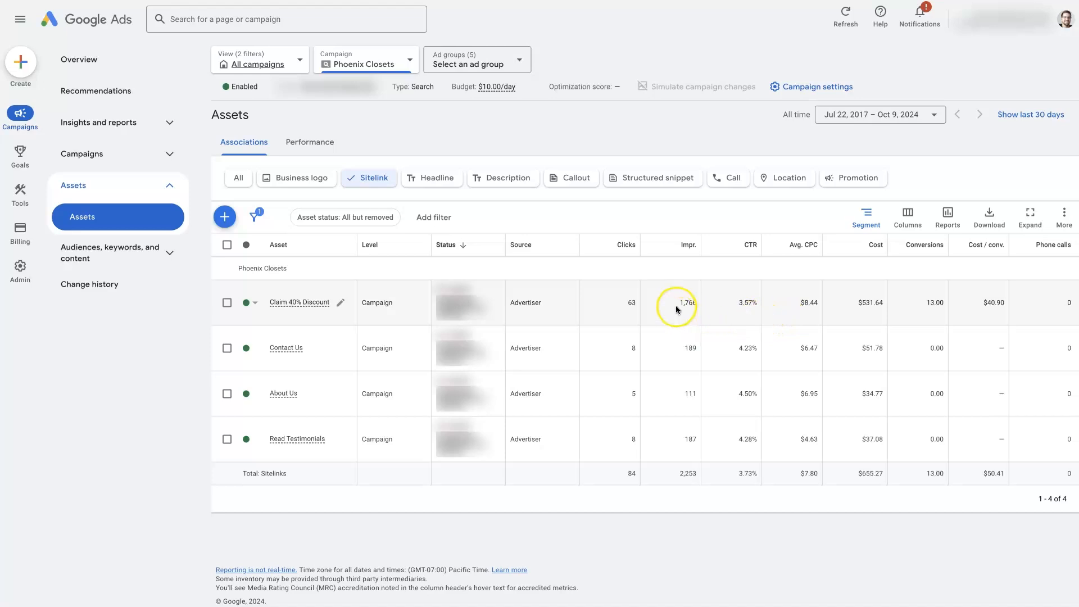
pyautogui.moveTo(679, 303); pyautogui.dragTo(698, 308)
pyautogui.click(688, 312)
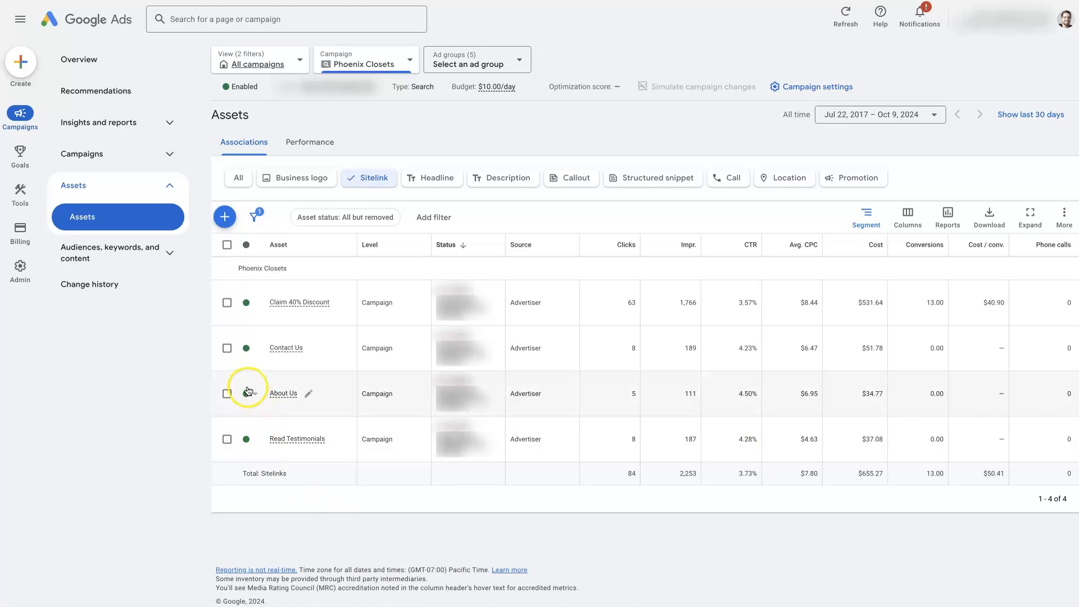
# Step: View the status options of the Read Testimonials sitelink and dismiss them without choosing one
pyautogui.click(246, 440)
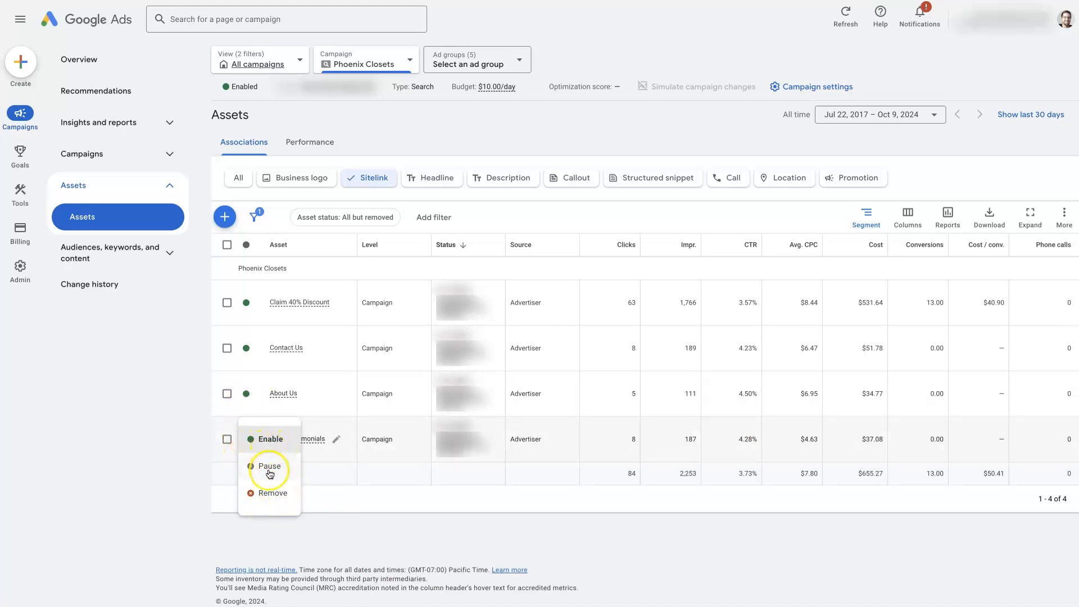
pyautogui.click(397, 525)
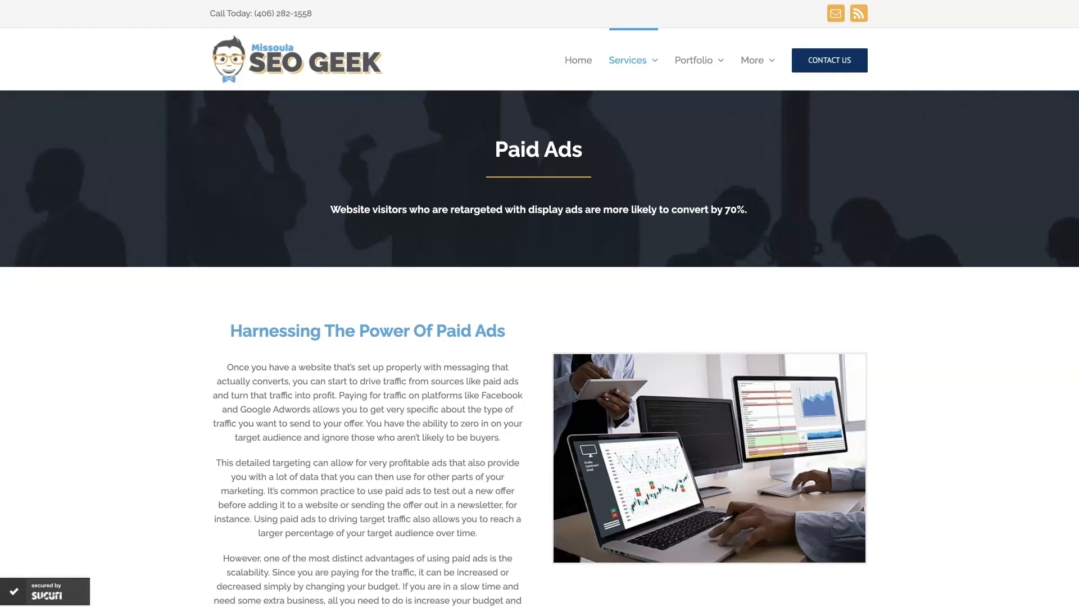
# Step: Look through the Paid Ads page of the Missoula SEO Geek website, including the Increase Sales With Google Ads section
pyautogui.click(976, 378)
pyautogui.scroll(-15, 955, 416)
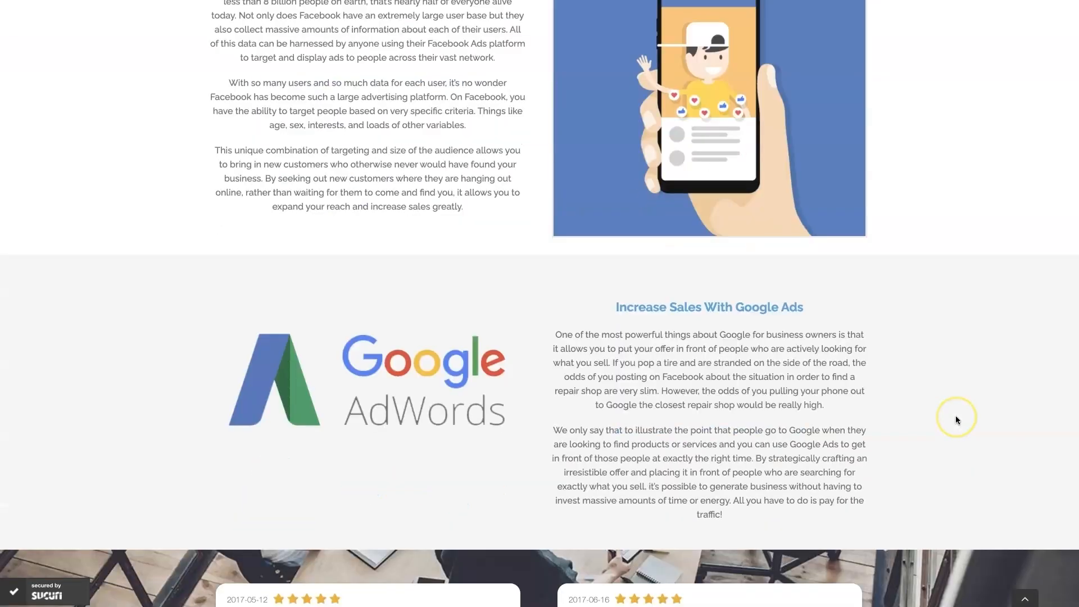
pyautogui.scroll(-4, 957, 419)
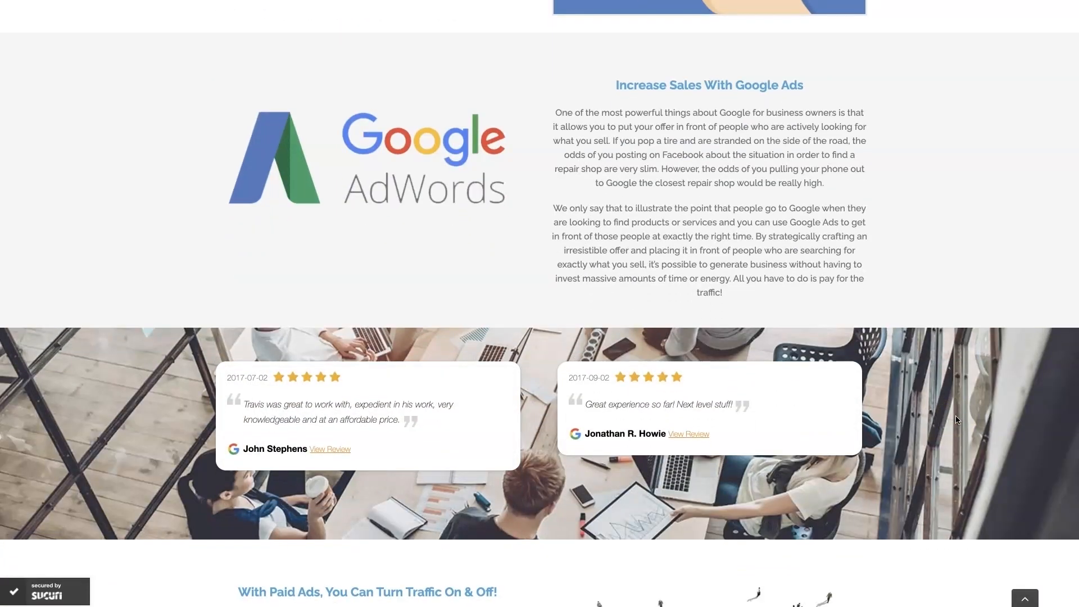
pyautogui.scroll(1, 957, 420)
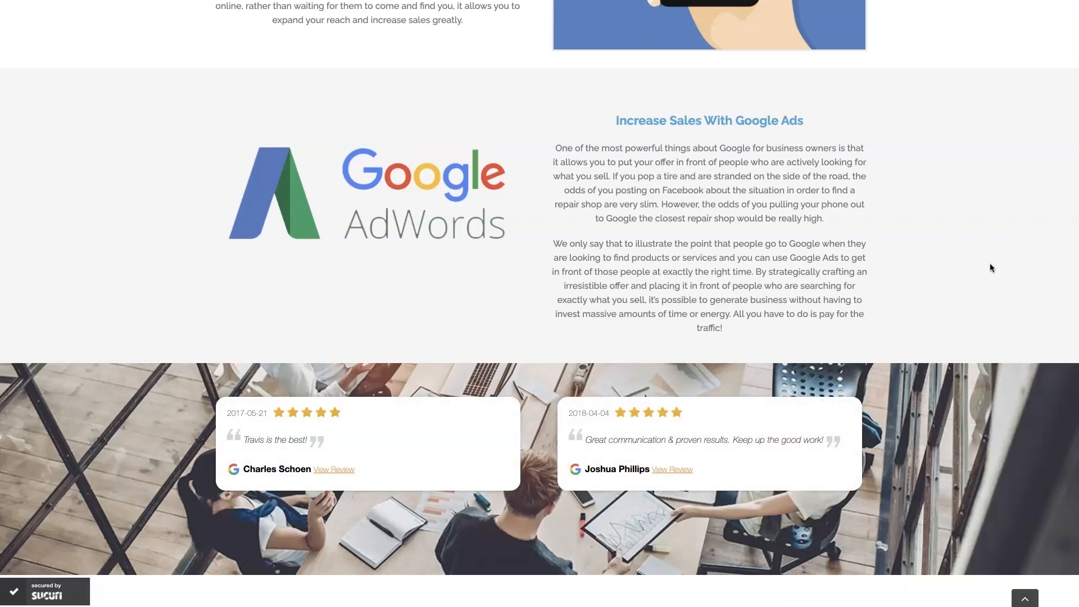
pyautogui.scroll(20, 992, 268)
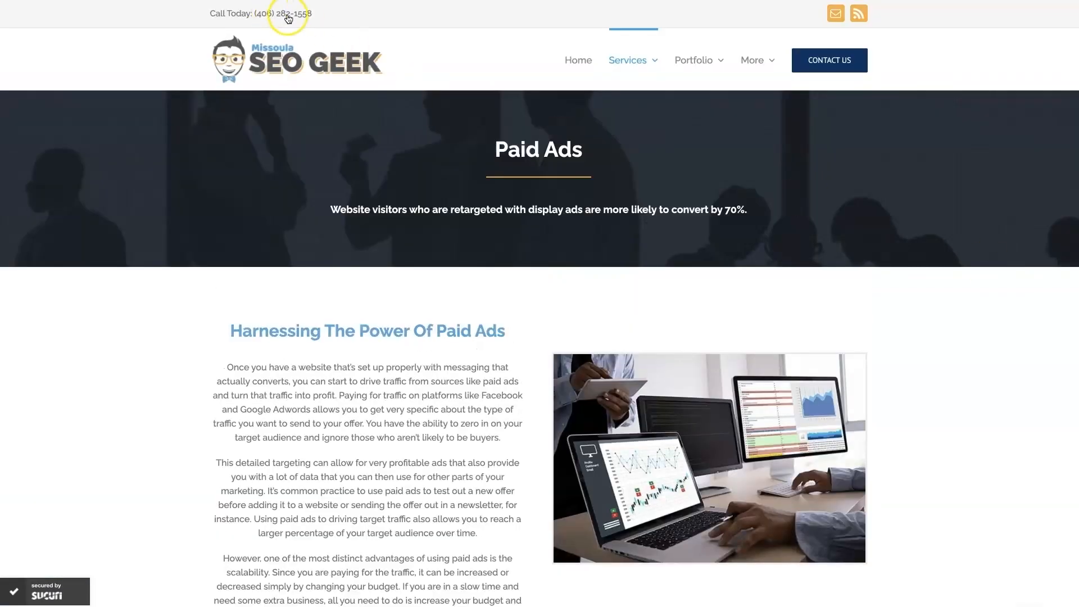